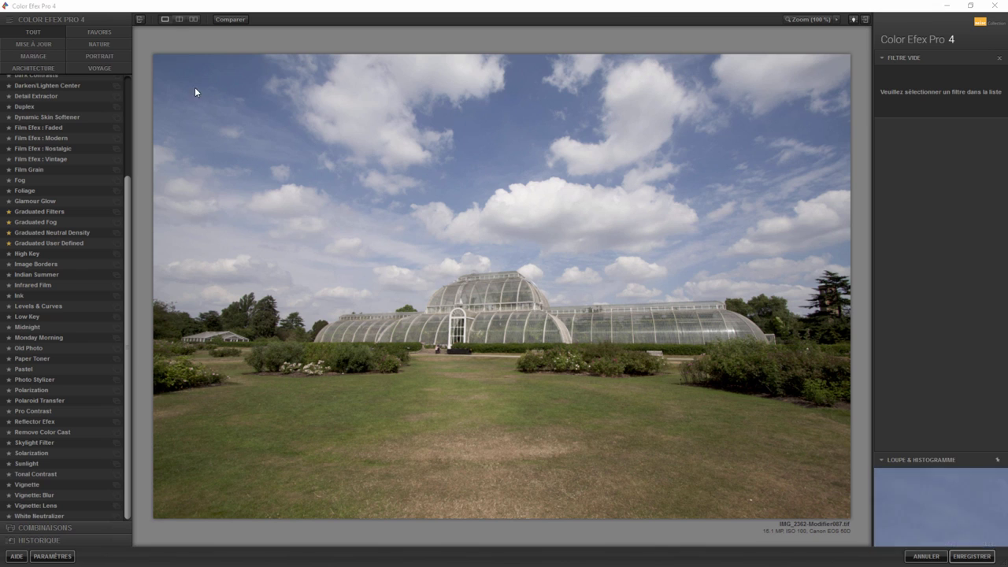
Try the split and stacked before/after previews, then return to the single preview and restore the filter list
left_click(178, 19)
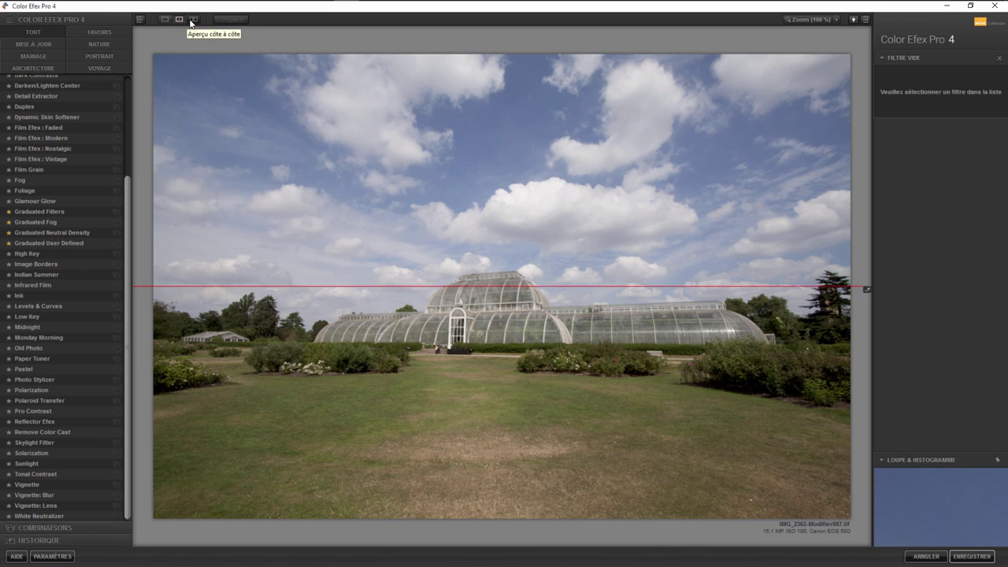
left_click(194, 19)
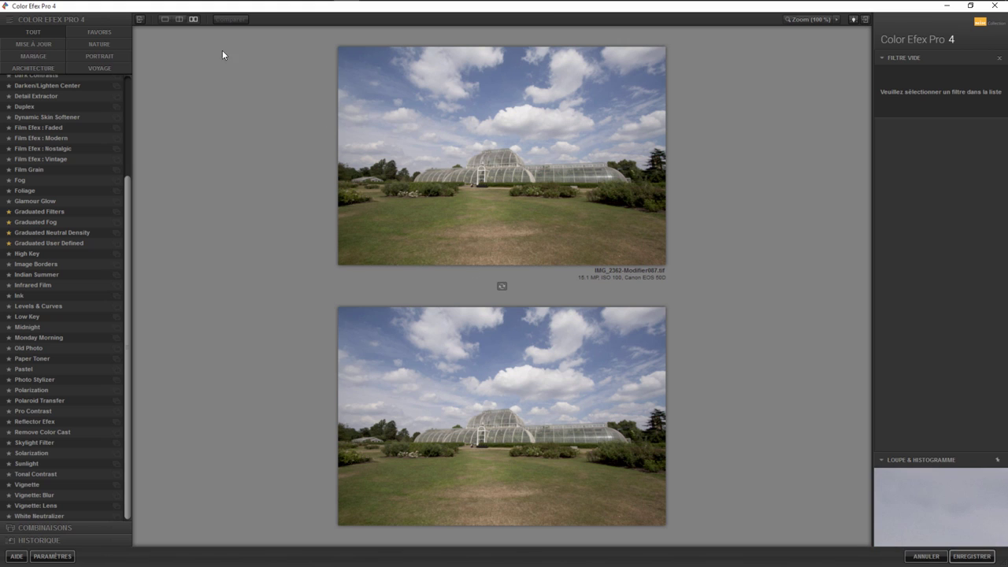
left_click(164, 19)
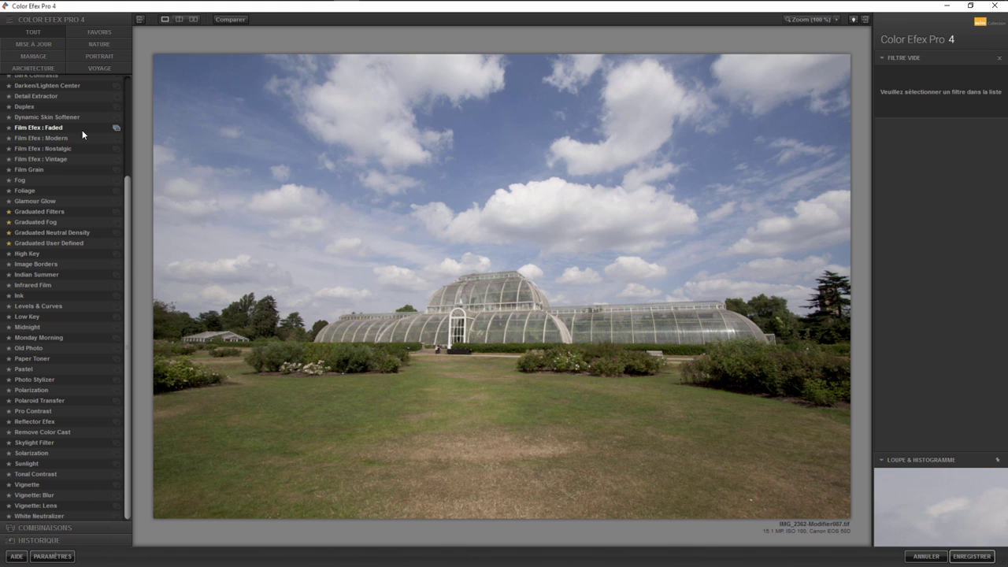
left_click(140, 21)
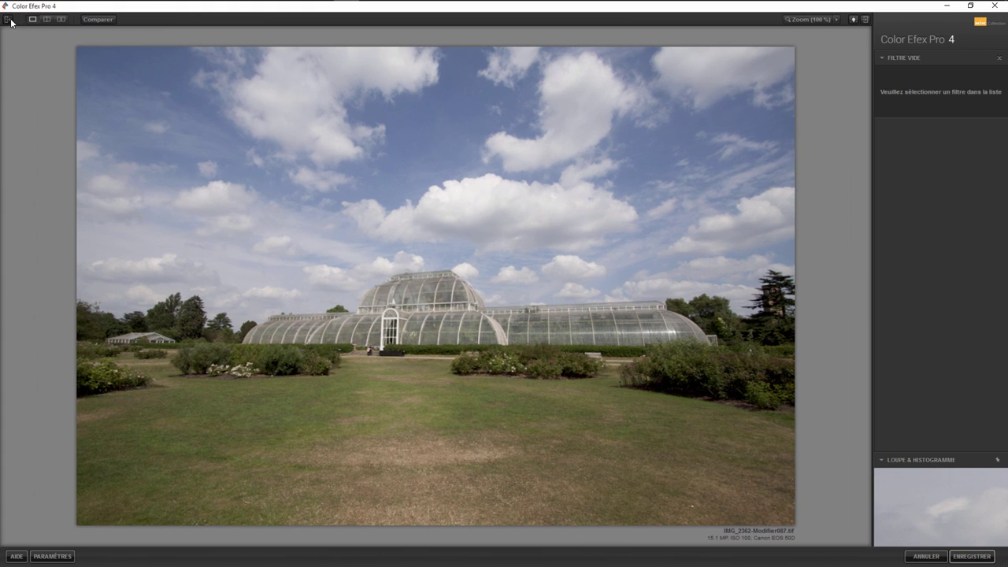
left_click(11, 22)
Hide the settings panel, cycle the preview background black, white, grey, and check 100% zoom
left_click(867, 18)
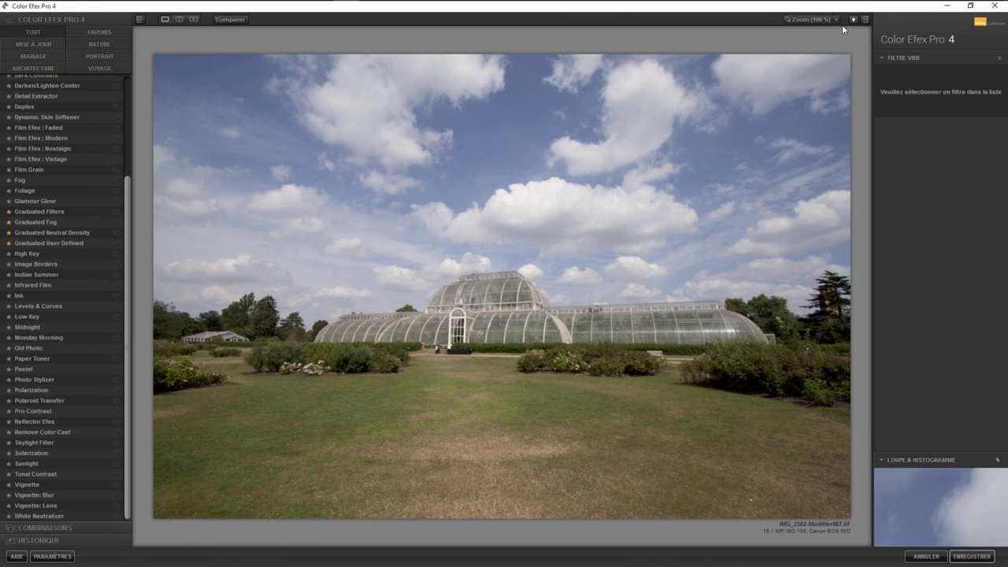
left_click(853, 20)
left_click(854, 22)
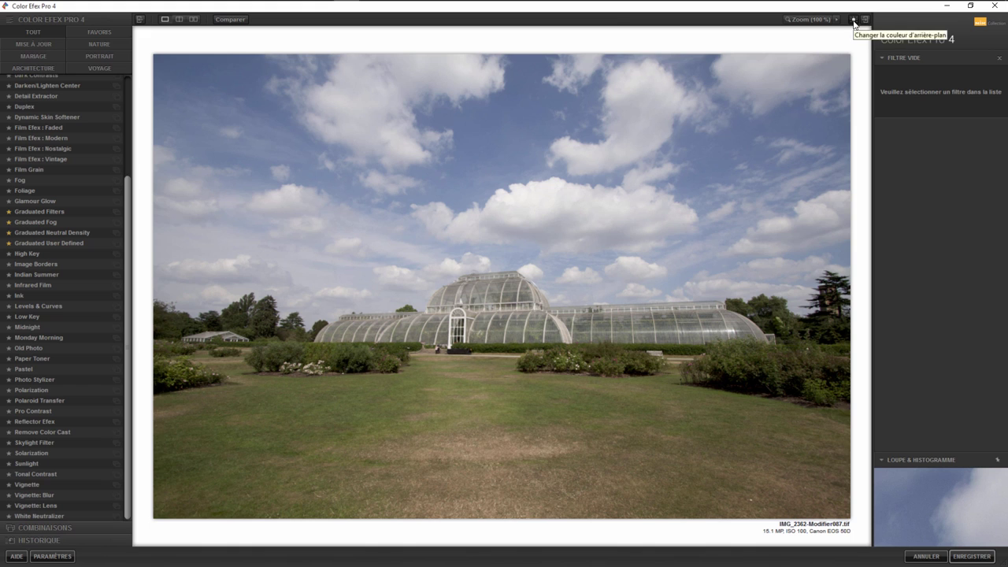
left_click(854, 22)
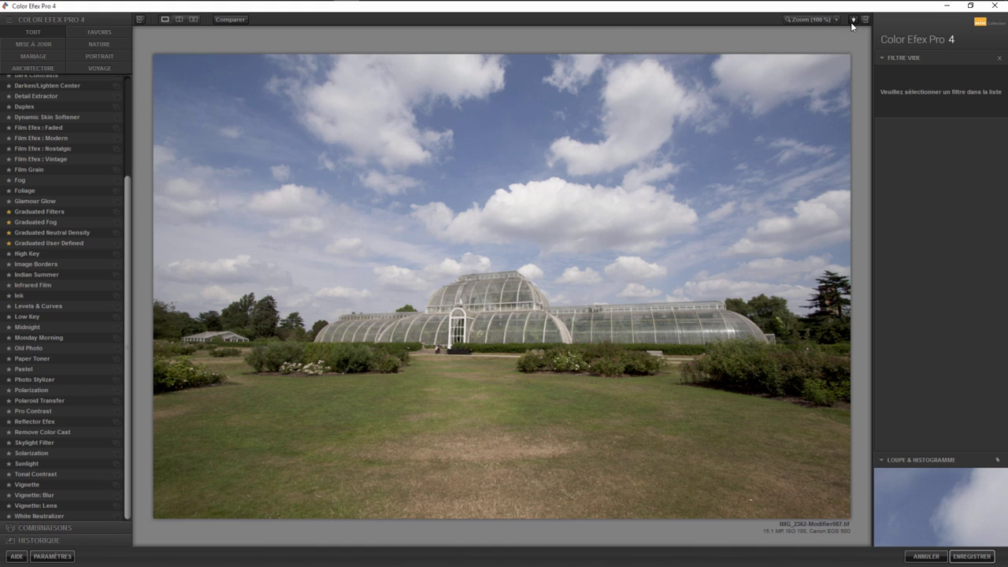
left_click(810, 19)
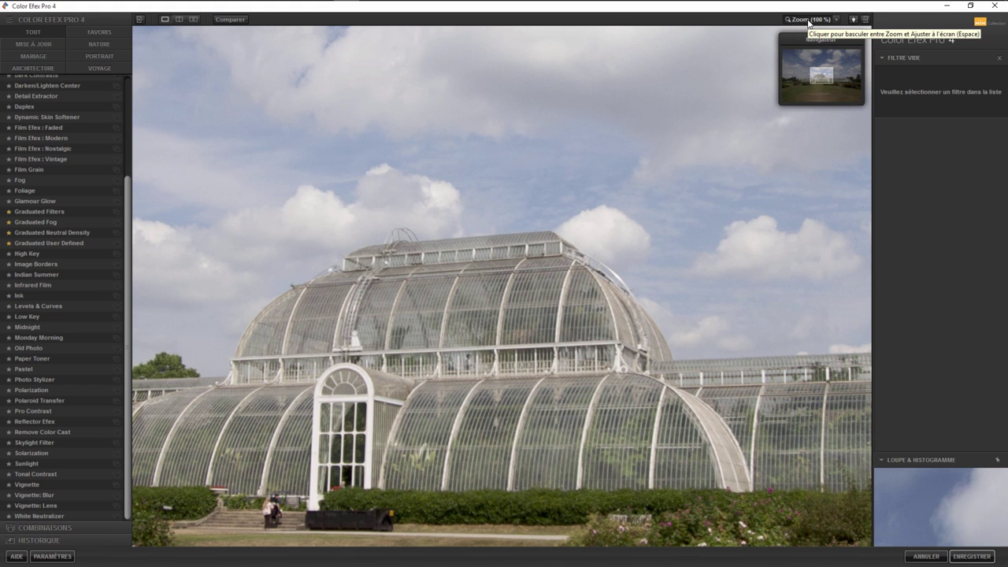
left_click(810, 20)
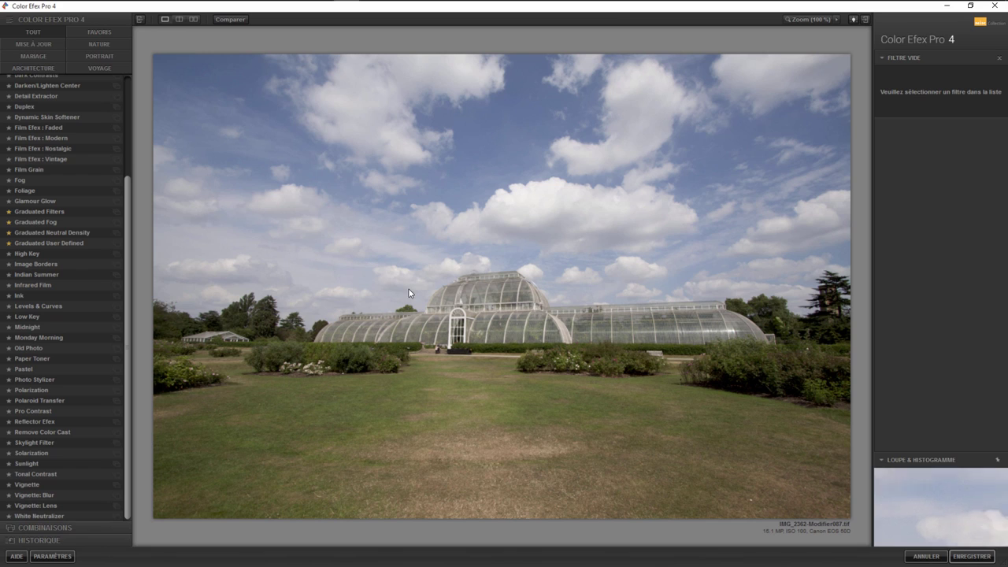
mouse_move(941, 504)
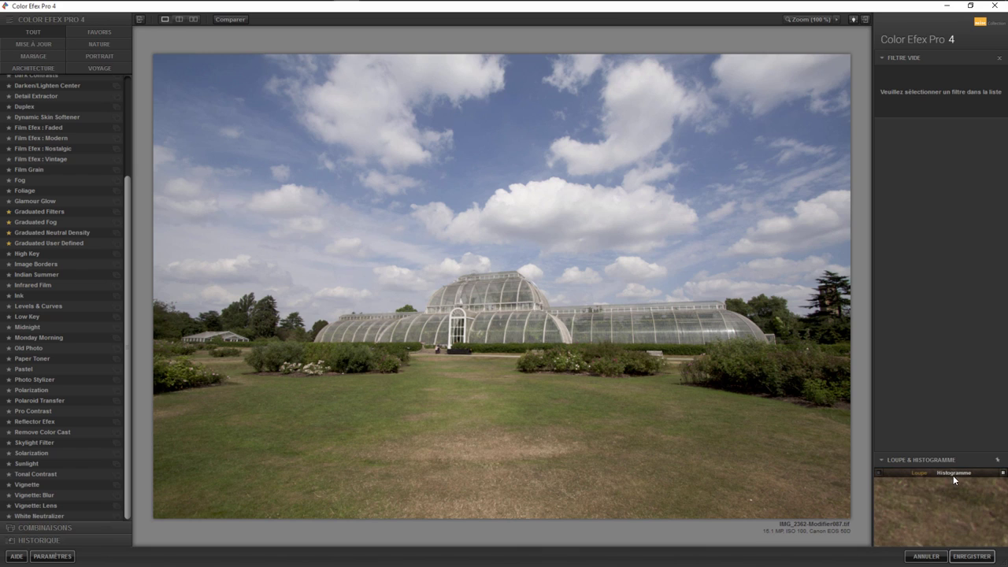
Show the colour histogram, then switch back to the loupe view
left_click(953, 474)
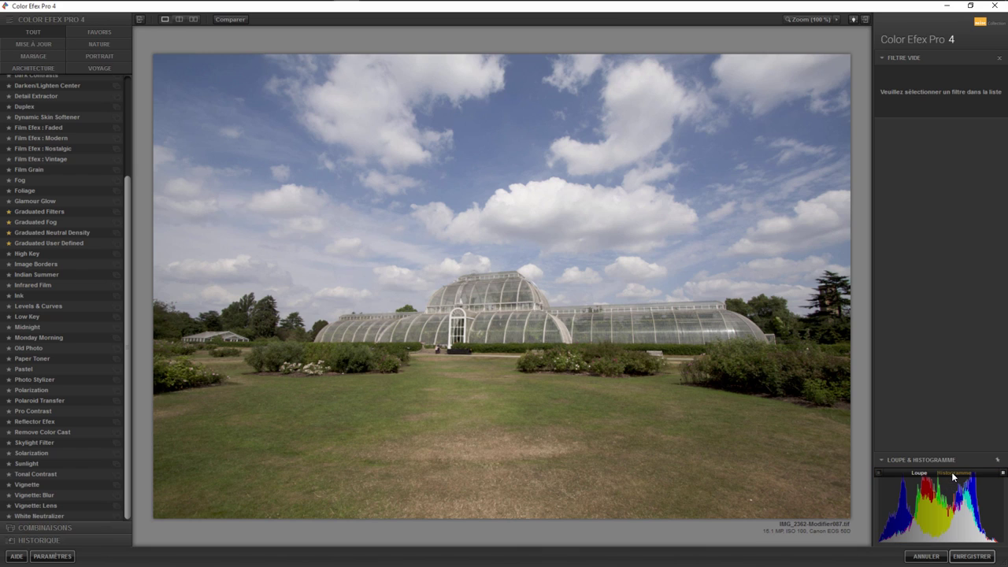
left_click(918, 474)
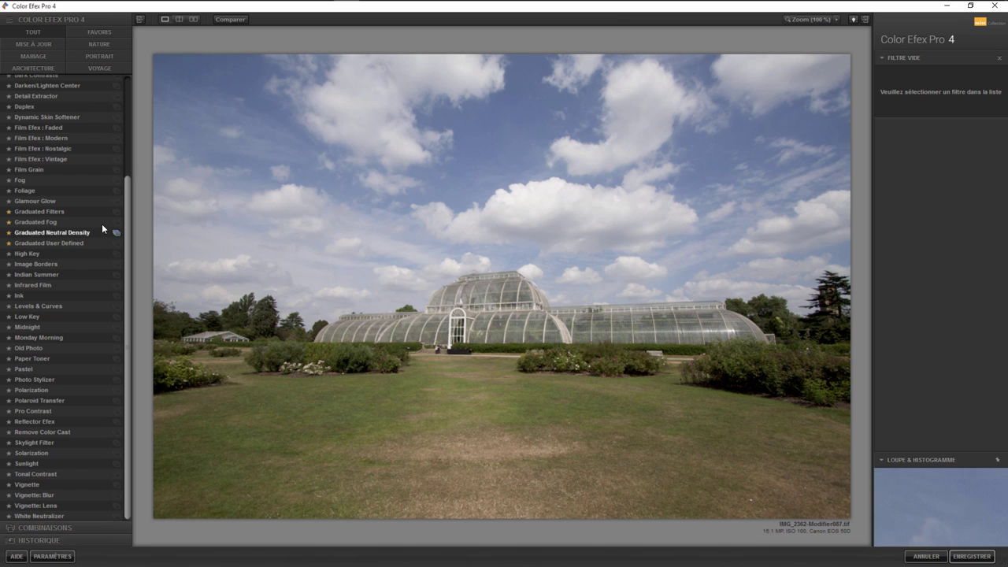
mouse_move(126, 193)
left_mouse_down()
mouse_move(121, 105)
mouse_move(88, 92)
left_mouse_up()
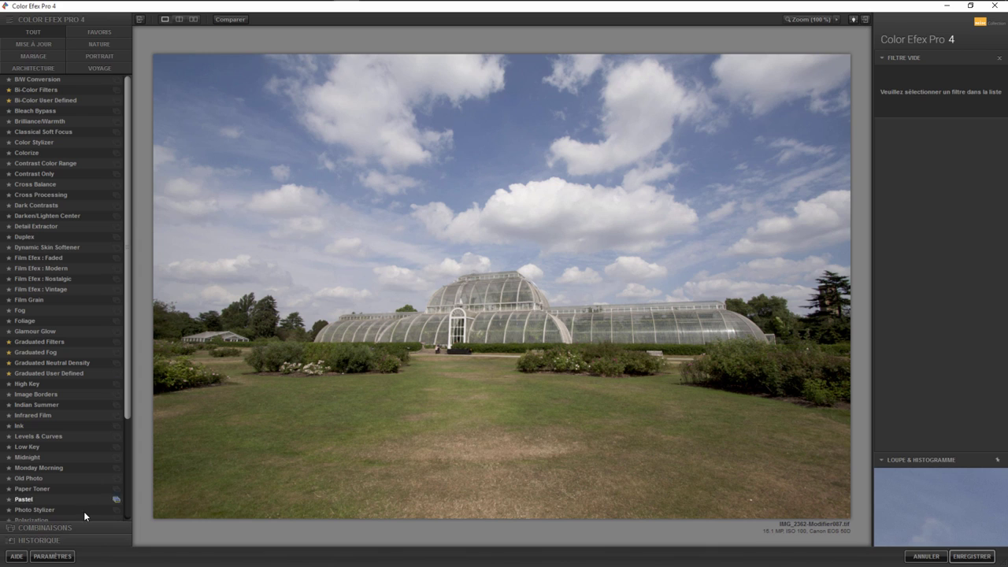
Look at the filter list settings in PARAMÈTRES and cancel without saving
left_click(64, 556)
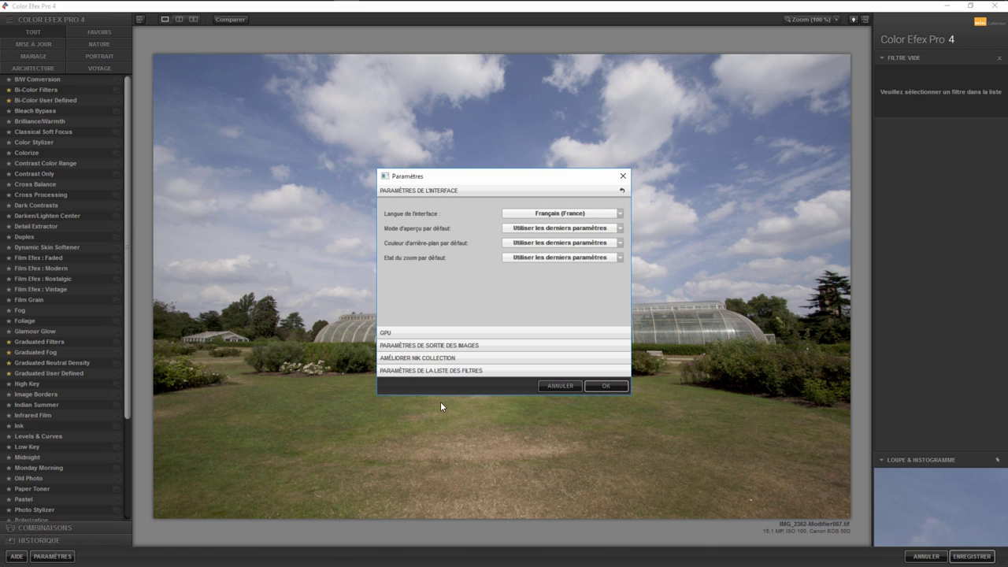
left_click(417, 370)
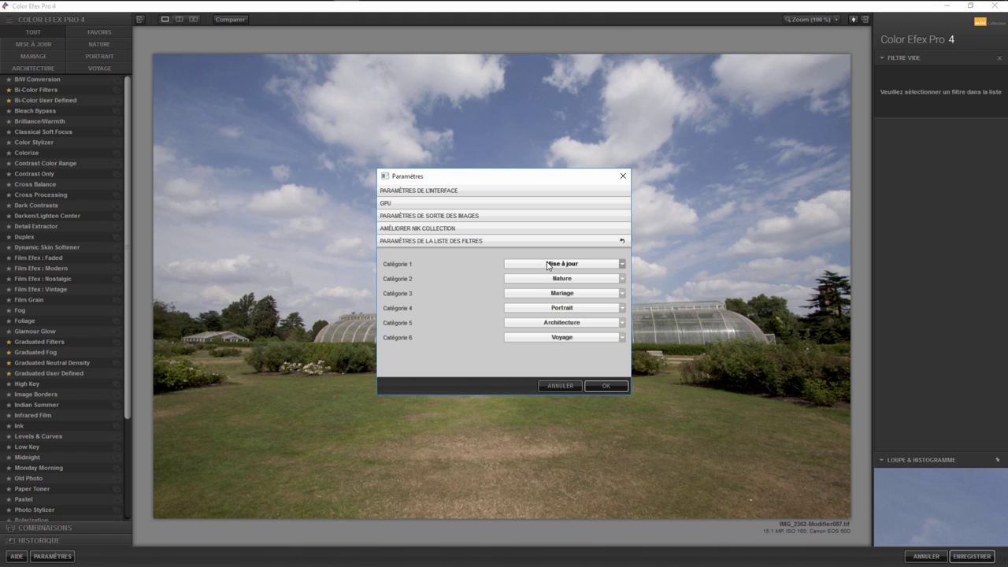
left_click(563, 387)
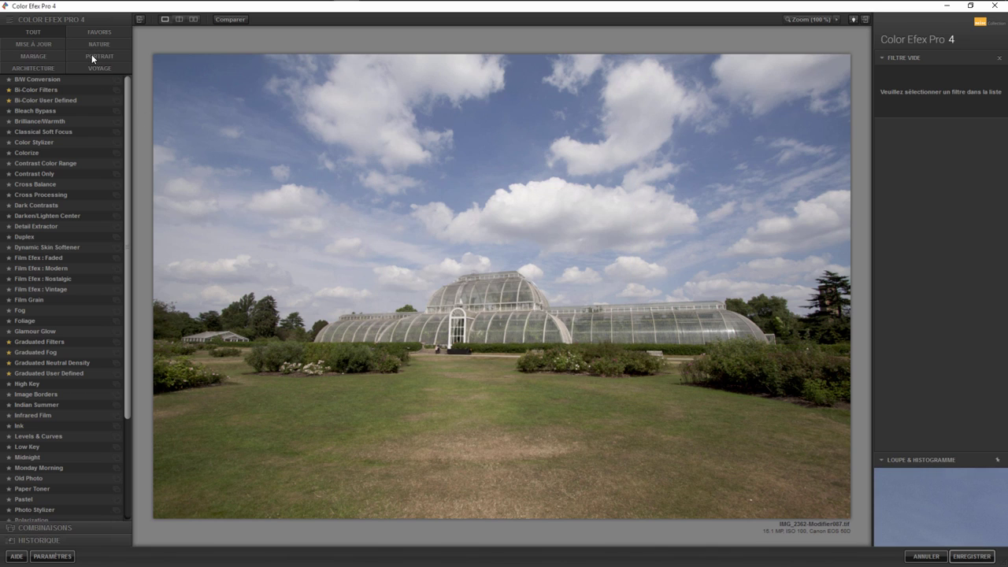
Toggle the list between FAVORIS and TOUT, then show the B/W Conversion presets
left_click(99, 33)
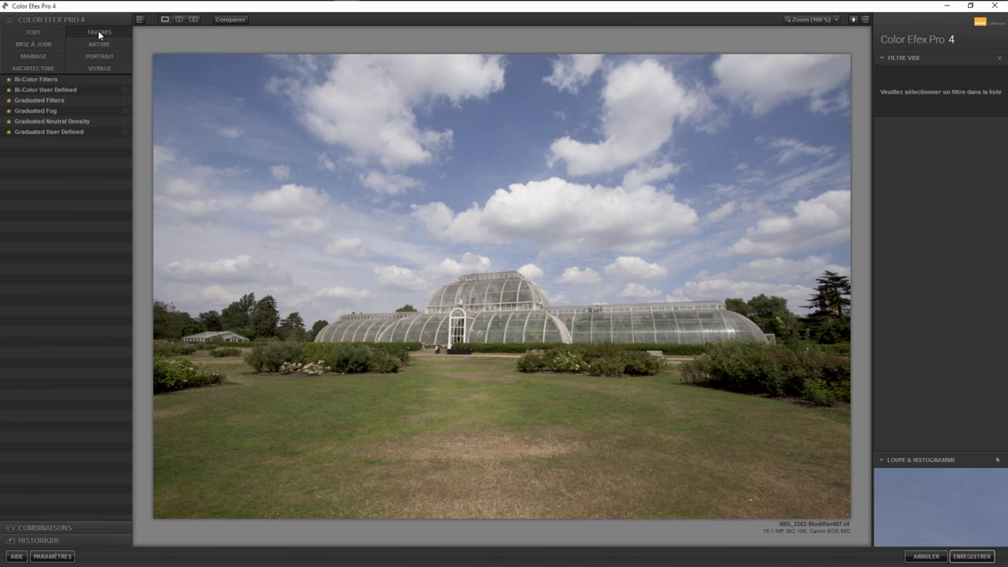
left_click(52, 32)
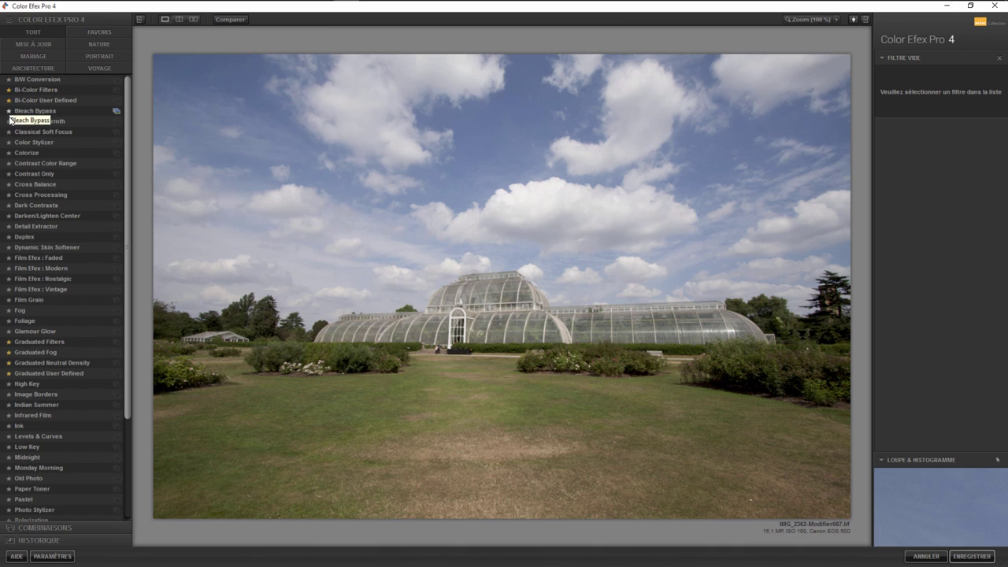
left_click(97, 32)
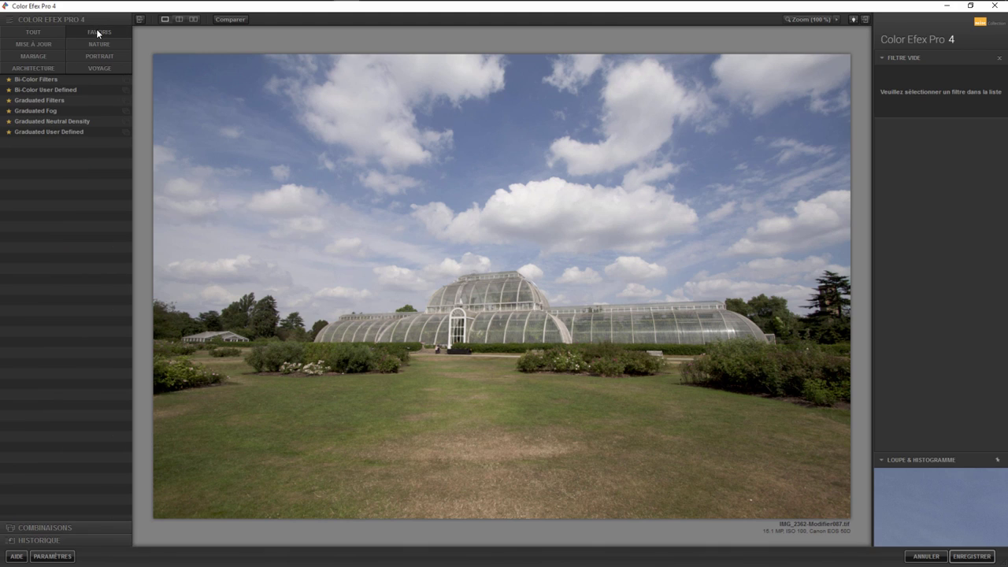
left_click(33, 31)
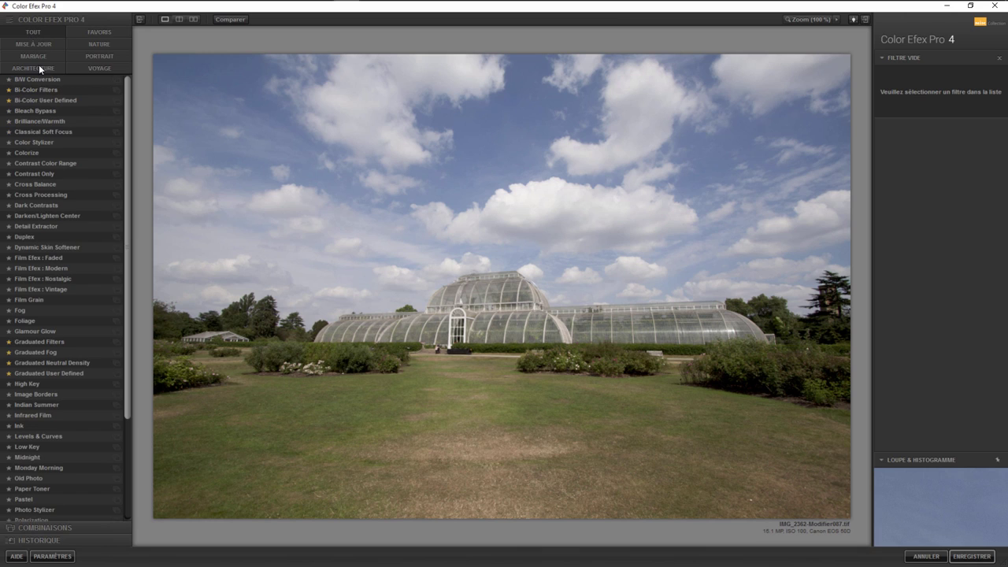
left_click(117, 79)
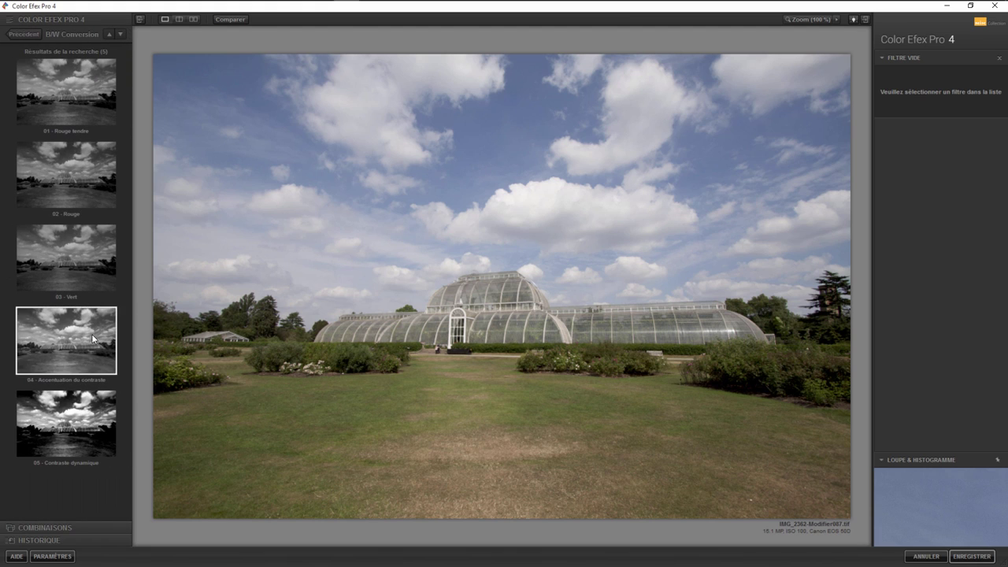
Preview the Classical Soft Focus presets and return to the filter list
left_click(26, 35)
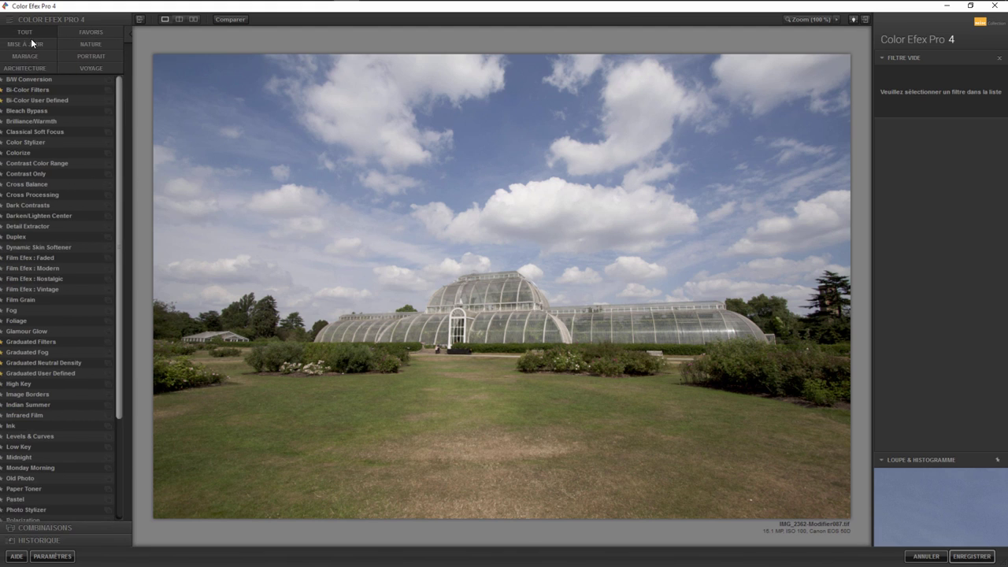
left_click(117, 131)
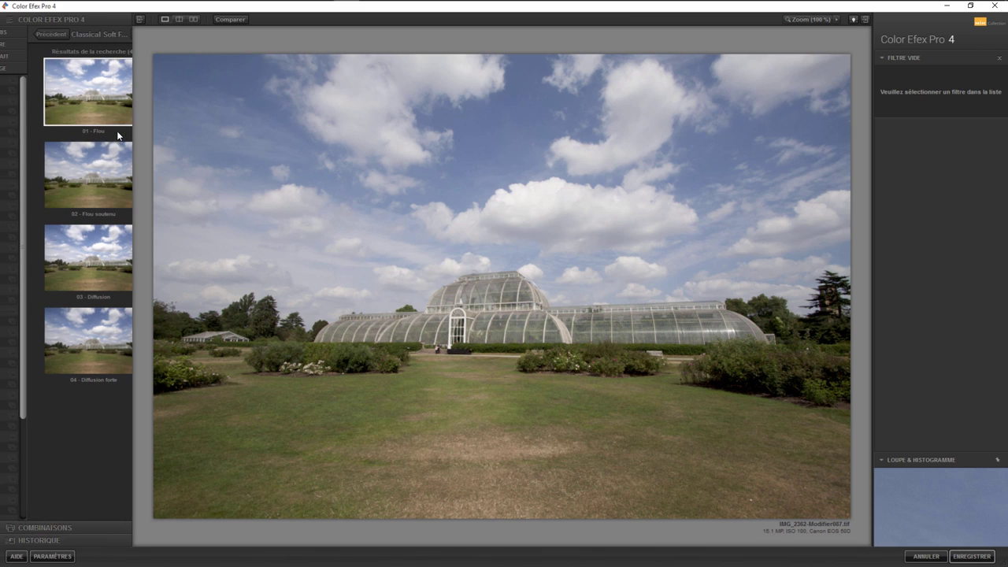
left_click(23, 35)
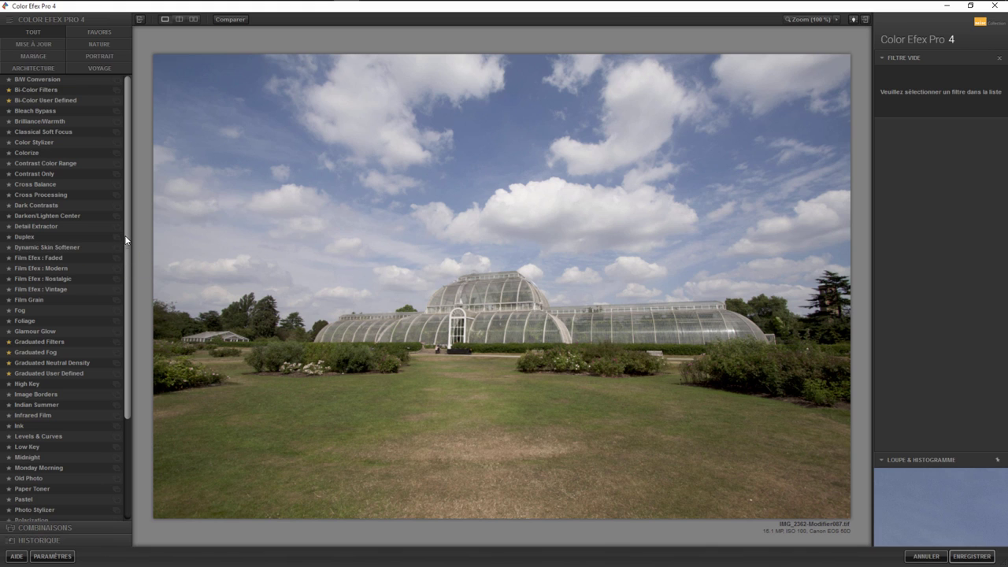
Expand the COMBINAISONS and HISTORIQUE panels, then reopen the filter list
left_click(49, 527)
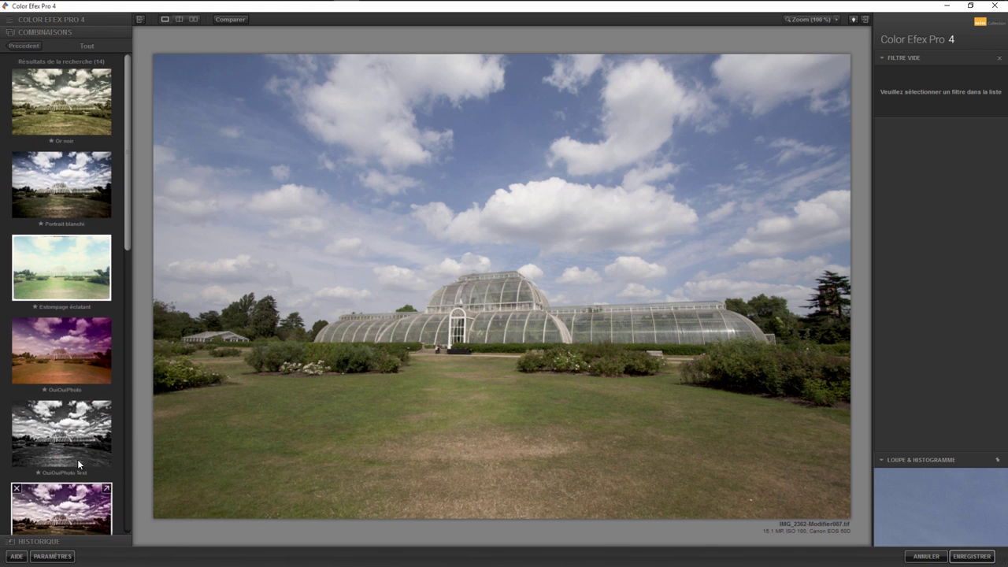
mouse_move(126, 144)
left_mouse_down()
mouse_move(133, 392)
mouse_move(135, 147)
mouse_move(135, 445)
mouse_move(125, 140)
left_mouse_up()
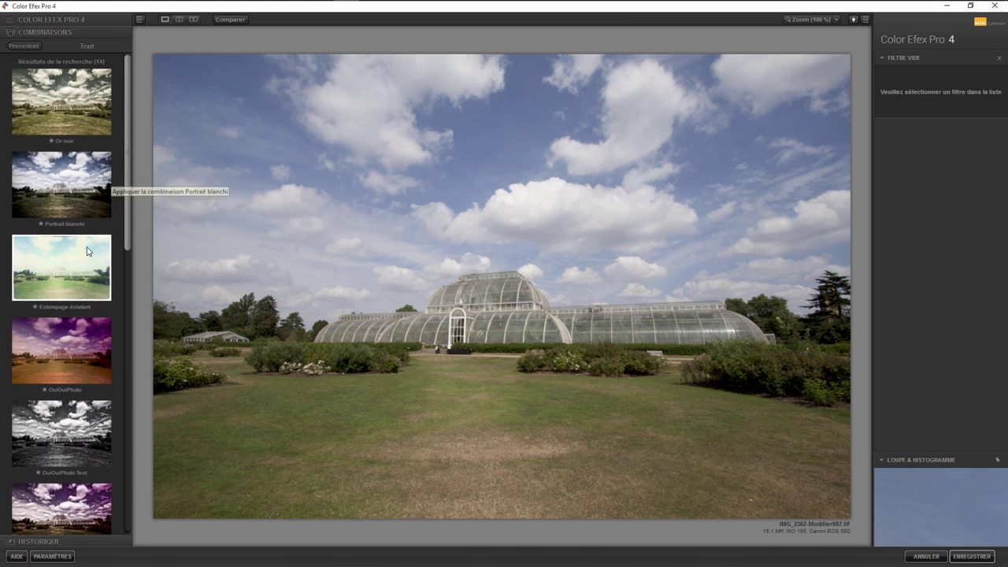
left_click(35, 542)
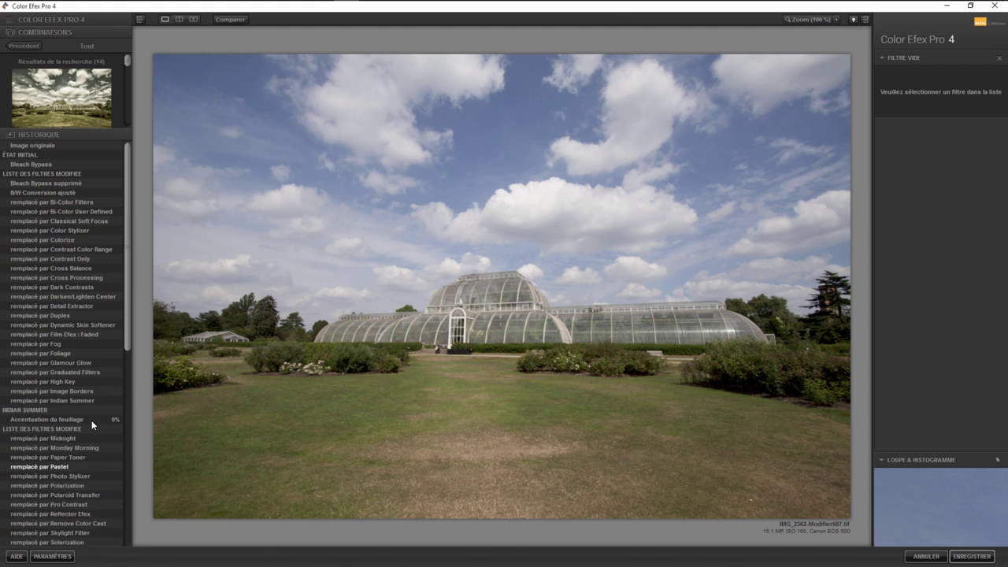
mouse_move(127, 190)
left_mouse_down()
mouse_move(123, 474)
mouse_move(136, 189)
left_mouse_up()
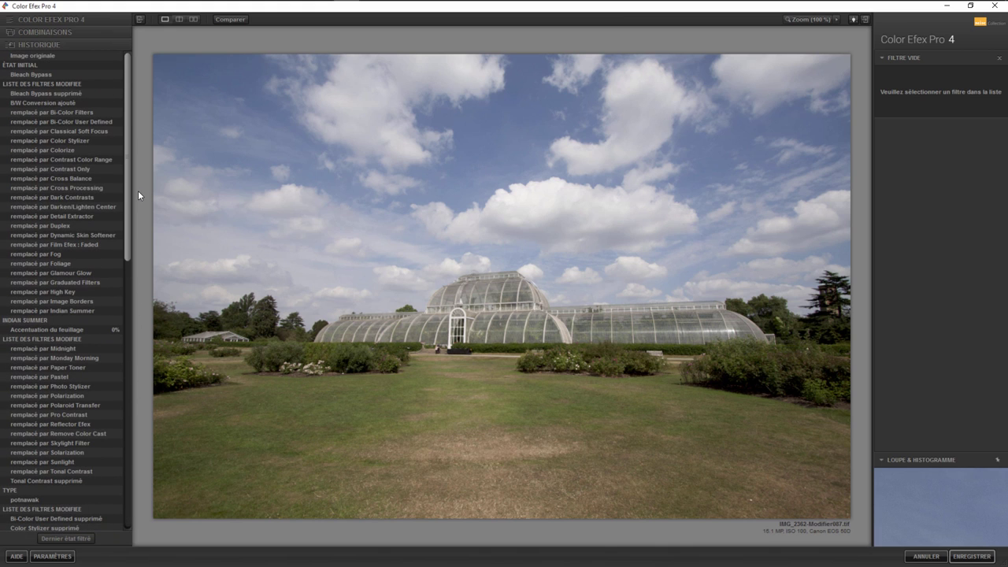
left_click(38, 20)
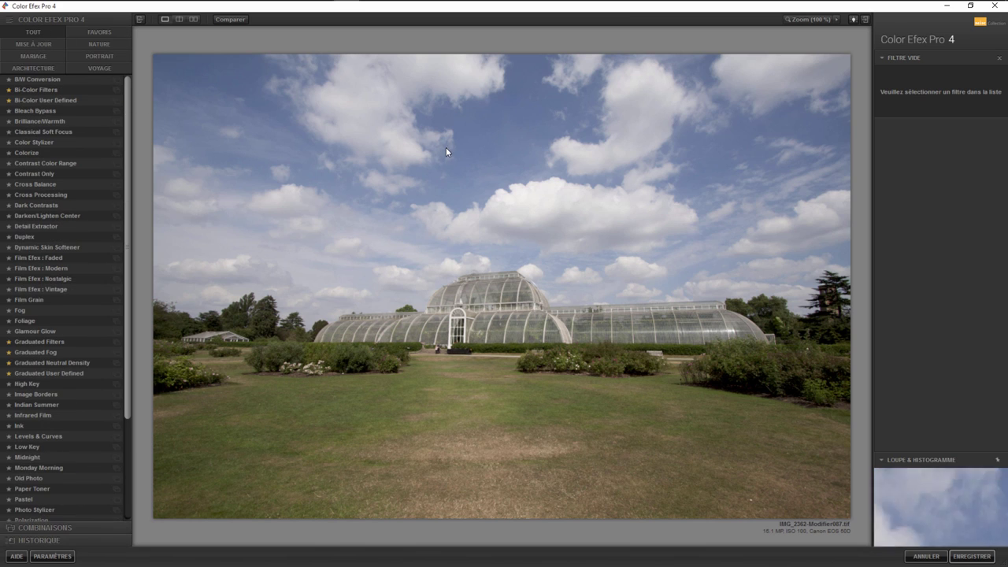
Narrow the filter list to FAVORIS, leaving six Bi-Color and Graduated filters
left_click(100, 31)
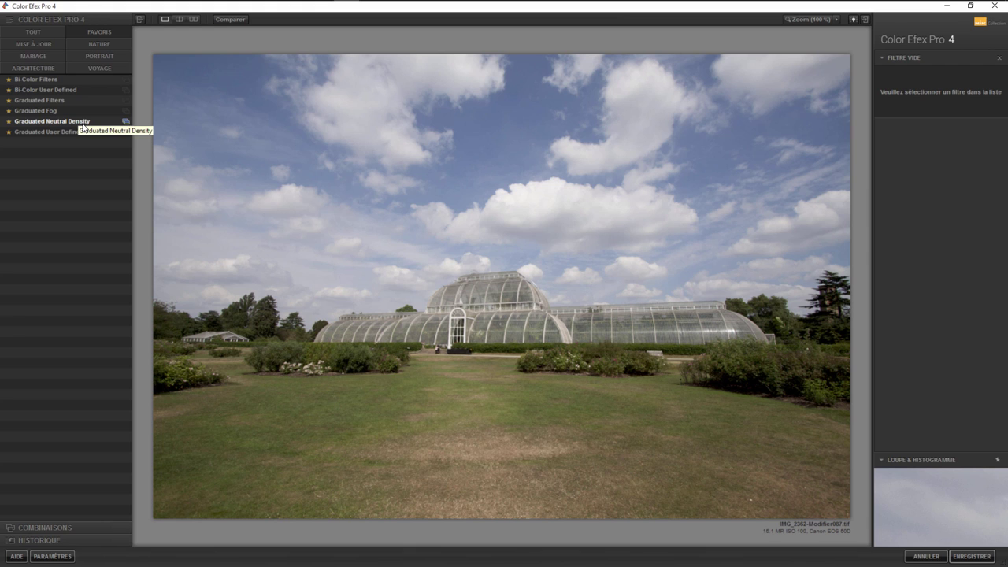
Apply Bi-Color Filters with the Brun colour set at reduced strength
left_click(49, 80)
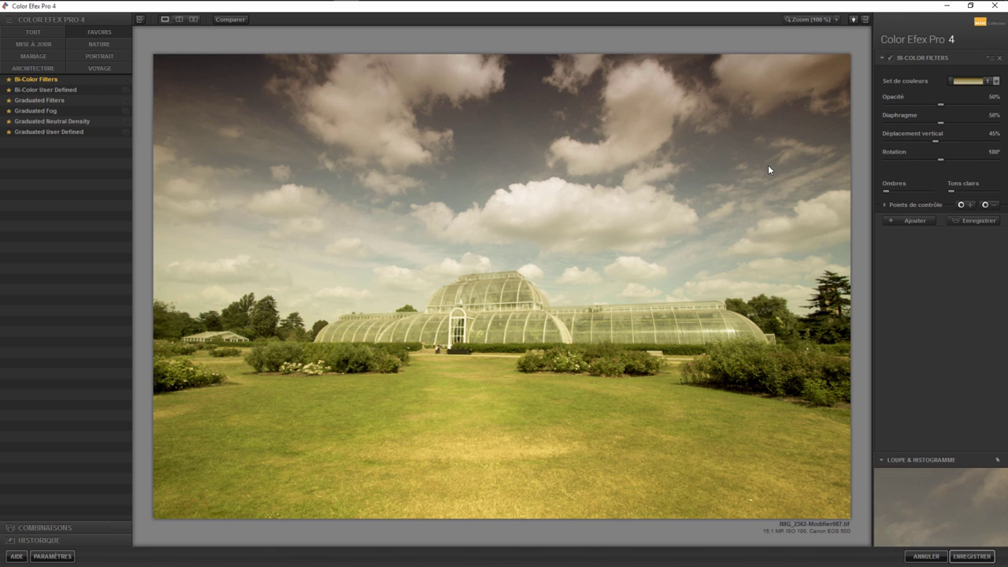
left_click(968, 82)
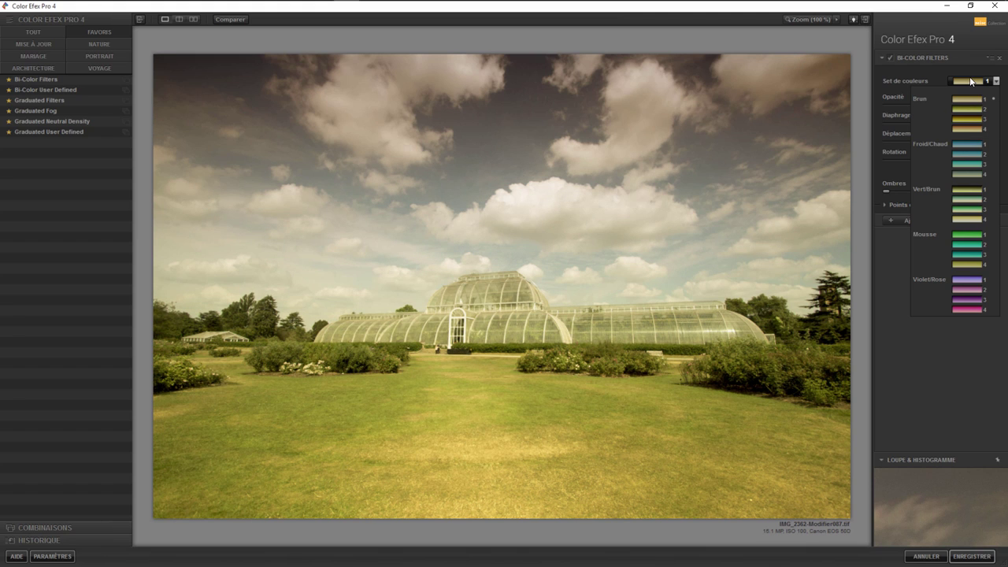
left_click(969, 80)
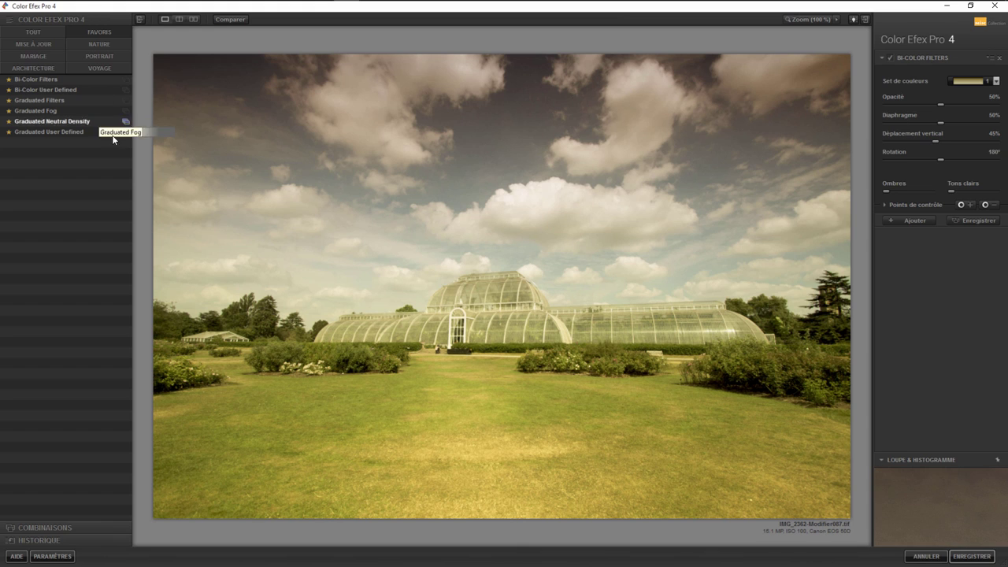
mouse_move(942, 104)
left_mouse_down()
mouse_move(931, 104)
mouse_move(963, 103)
mouse_move(885, 124)
left_mouse_up()
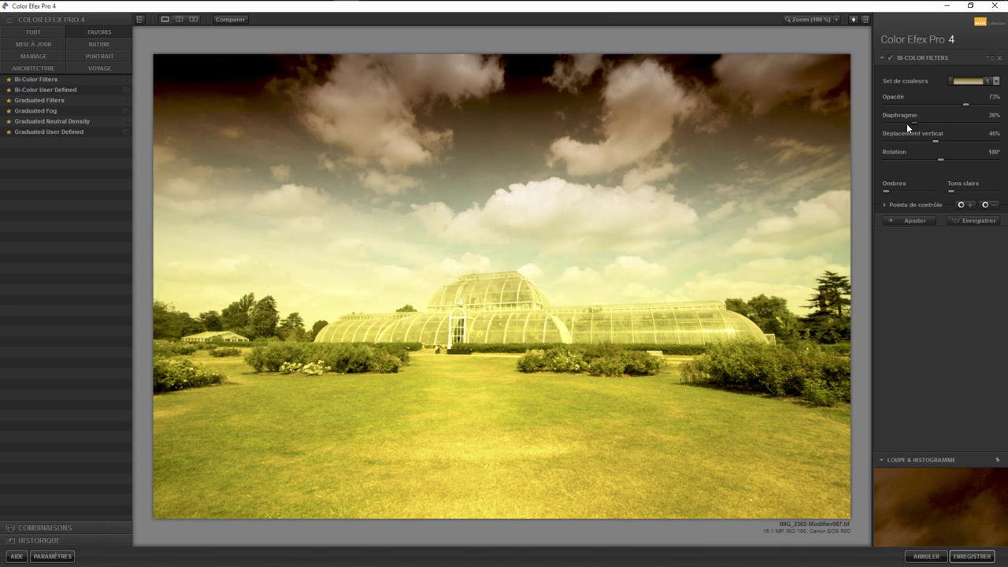
Switch to the Froid/Chaud set, soften the blend and lower the colour boundary
left_click(996, 81)
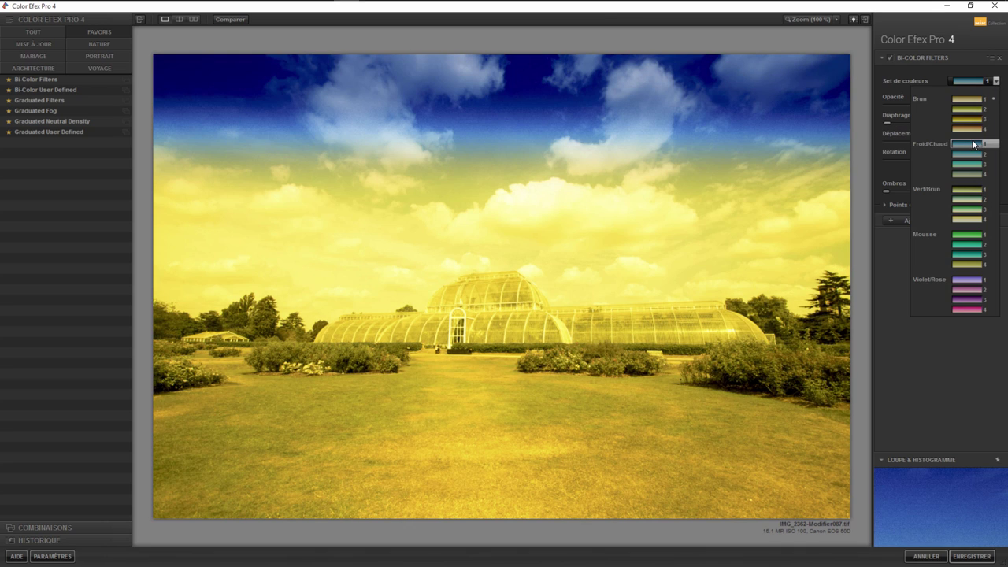
left_click(973, 144)
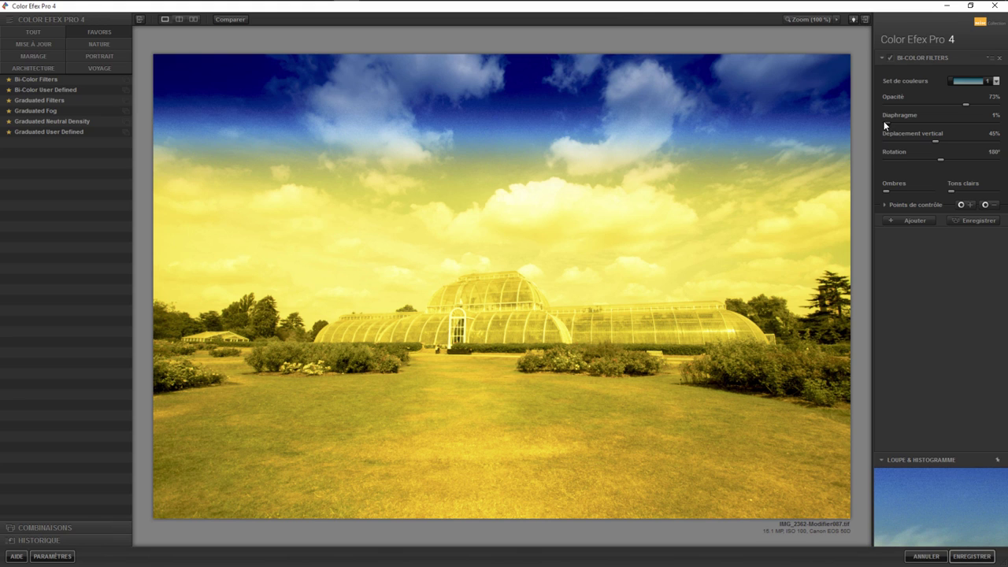
mouse_move(884, 123)
left_mouse_down()
mouse_move(947, 119)
mouse_move(872, 129)
left_mouse_up()
mouse_move(933, 139)
left_mouse_down()
mouse_move(949, 140)
mouse_move(940, 139)
mouse_move(956, 161)
mouse_move(998, 162)
mouse_move(880, 159)
mouse_move(891, 157)
left_mouse_up()
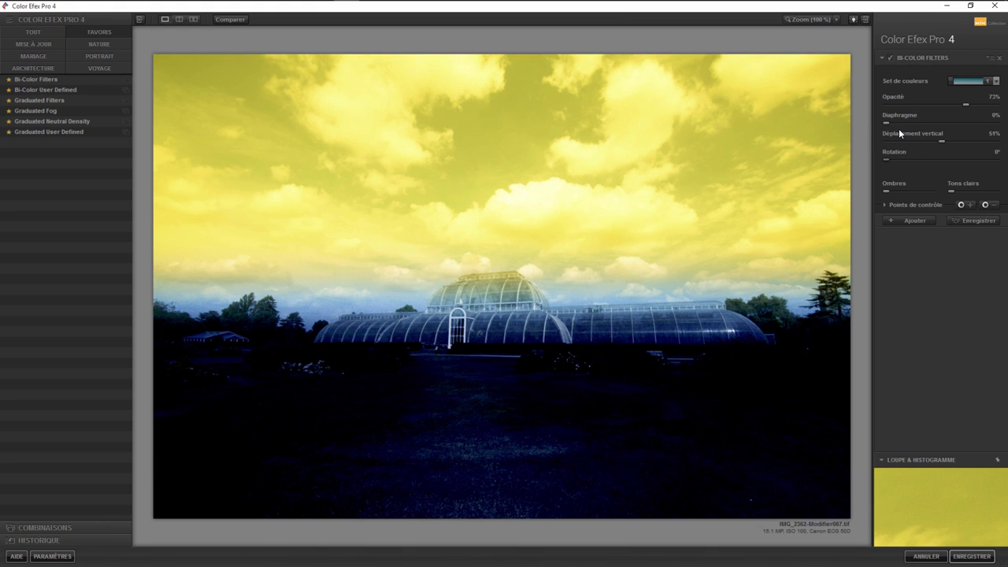
Compare the photo with and without Bi-Color, then remove the filter
left_click(890, 58)
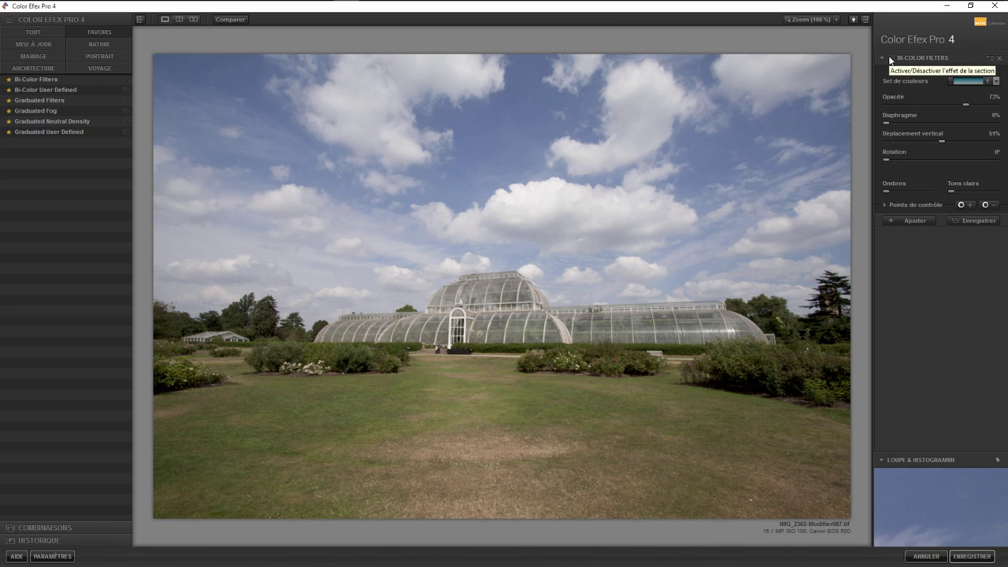
left_click(890, 59)
left_click(890, 59)
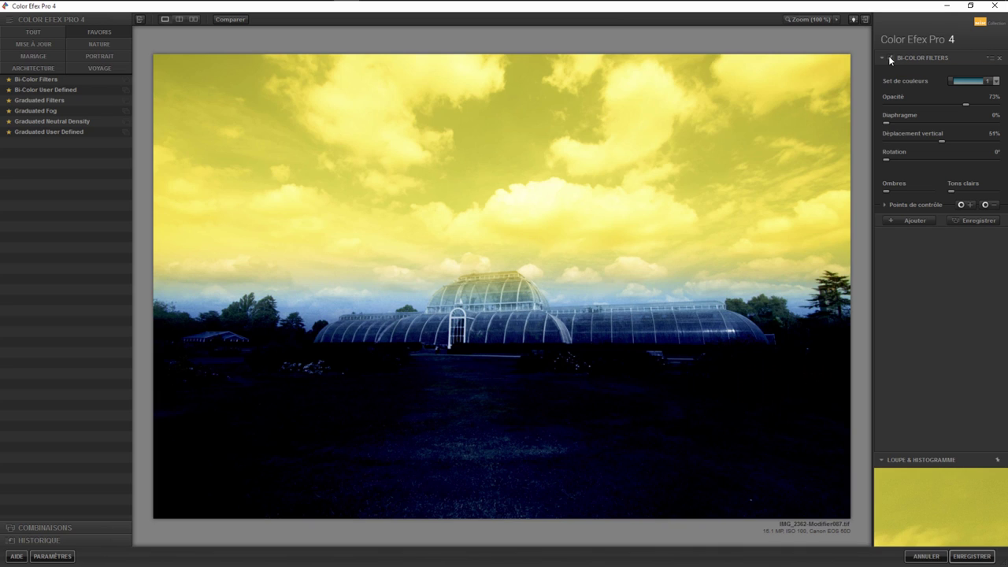
left_click(890, 59)
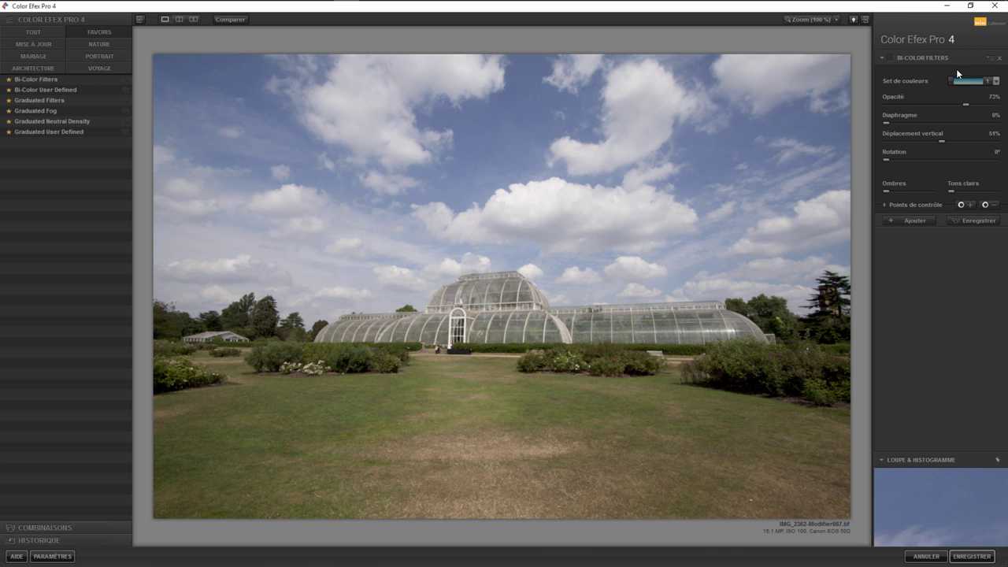
left_click(1000, 58)
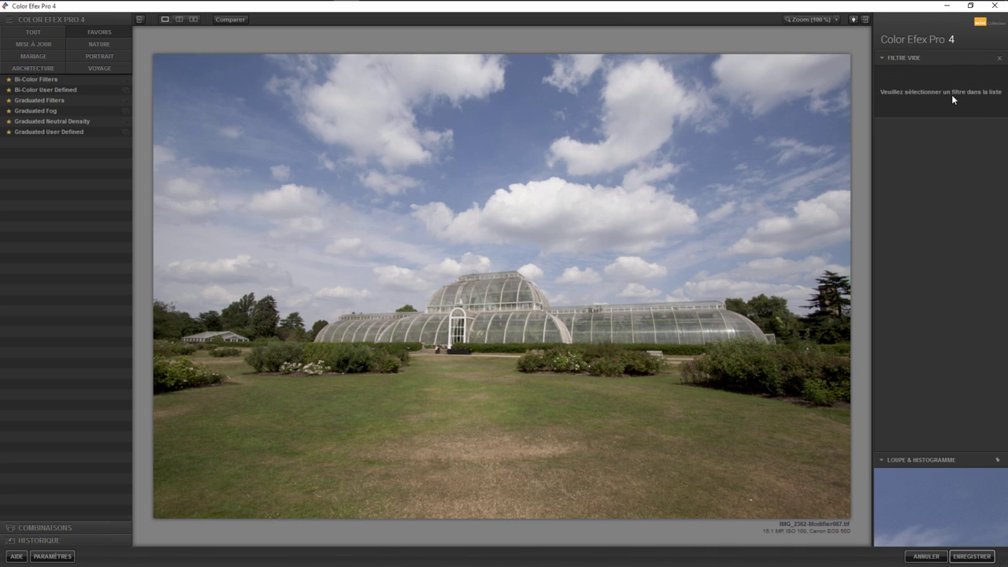
Reapply Bi-Color Filters at default settings with the Froid/Chaud 1 colour set
left_click(52, 79)
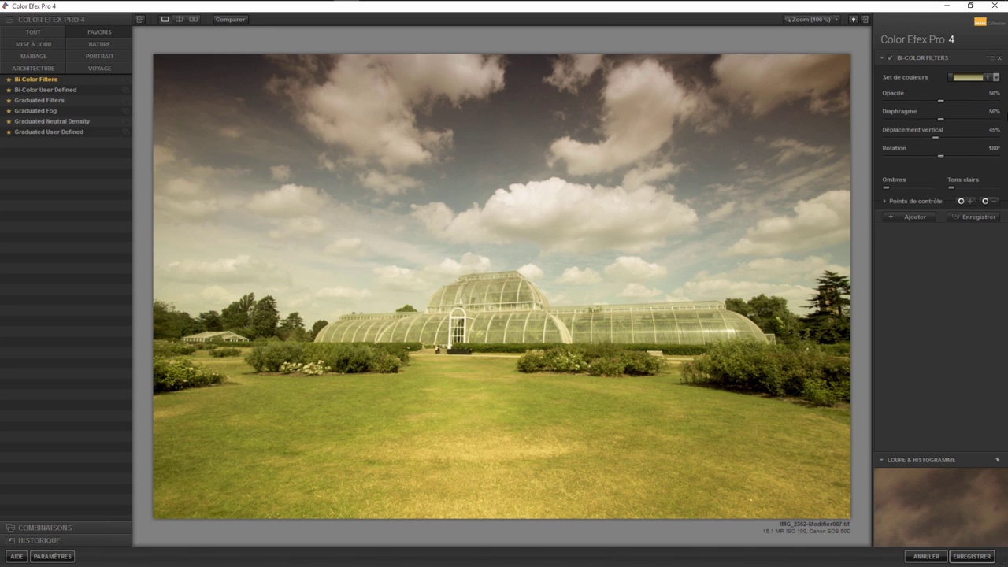
left_click(997, 77)
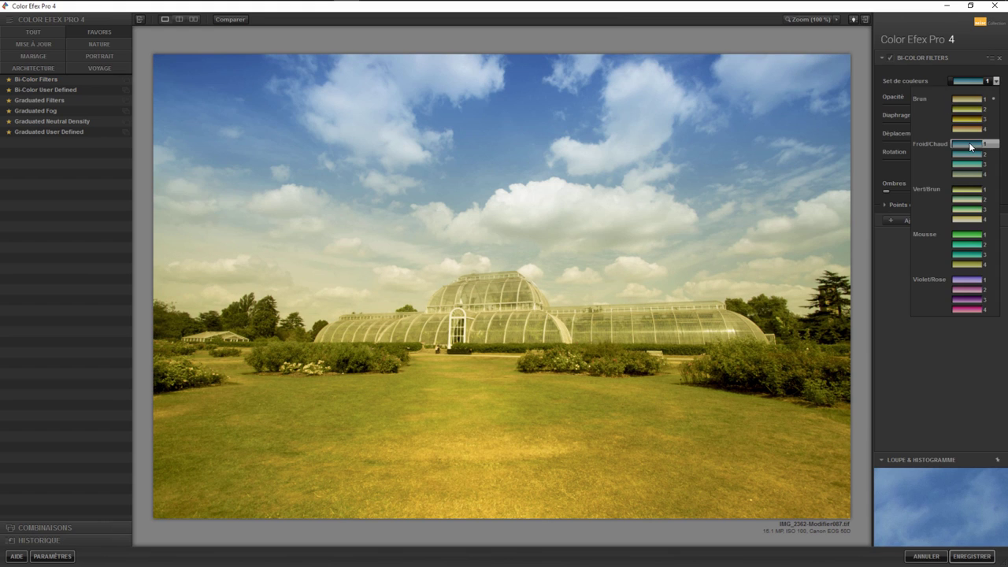
left_click(975, 144)
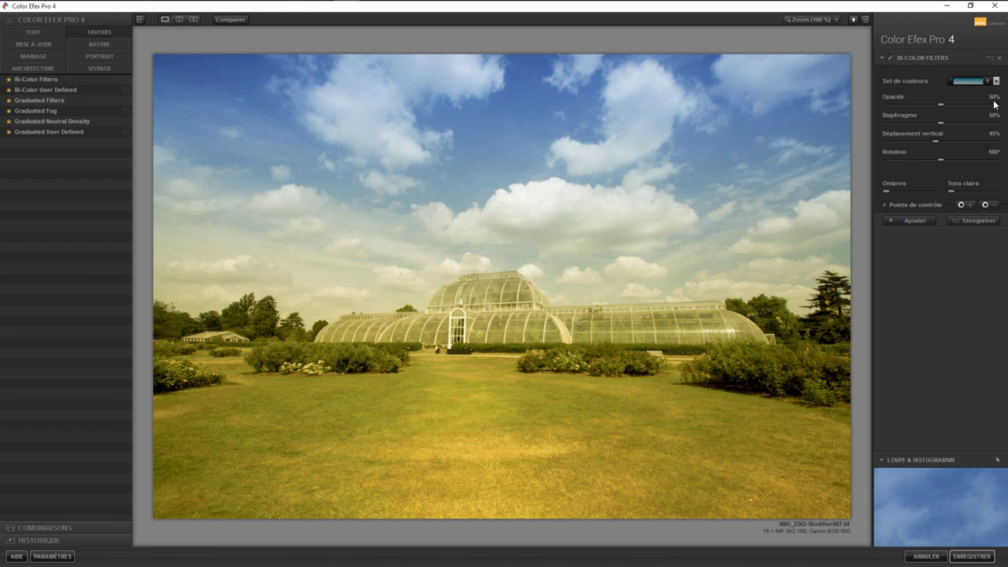
Check the filter's copy/reset options menu, dismiss it, and expand Points de contrôle
left_click(987, 60)
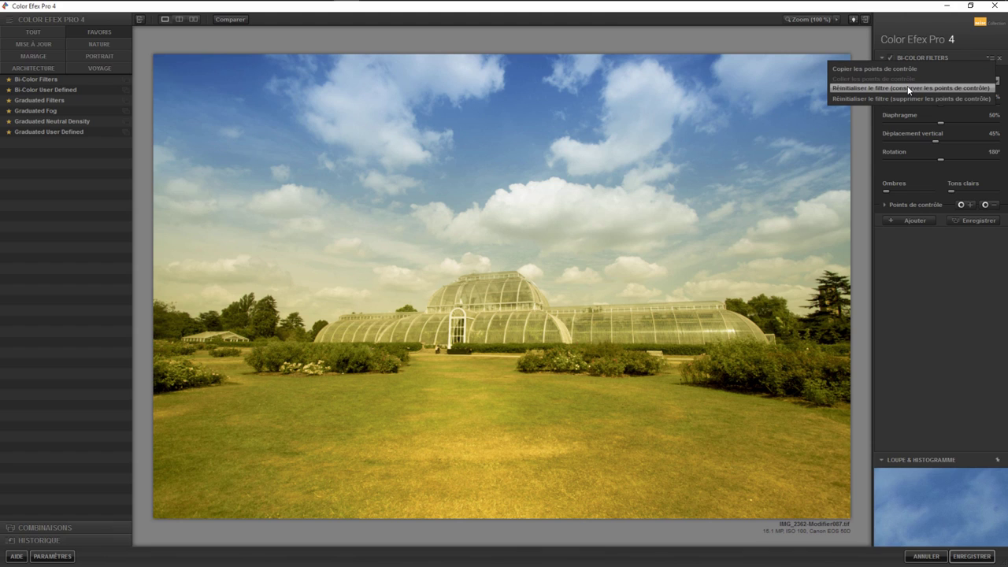
left_click(932, 259)
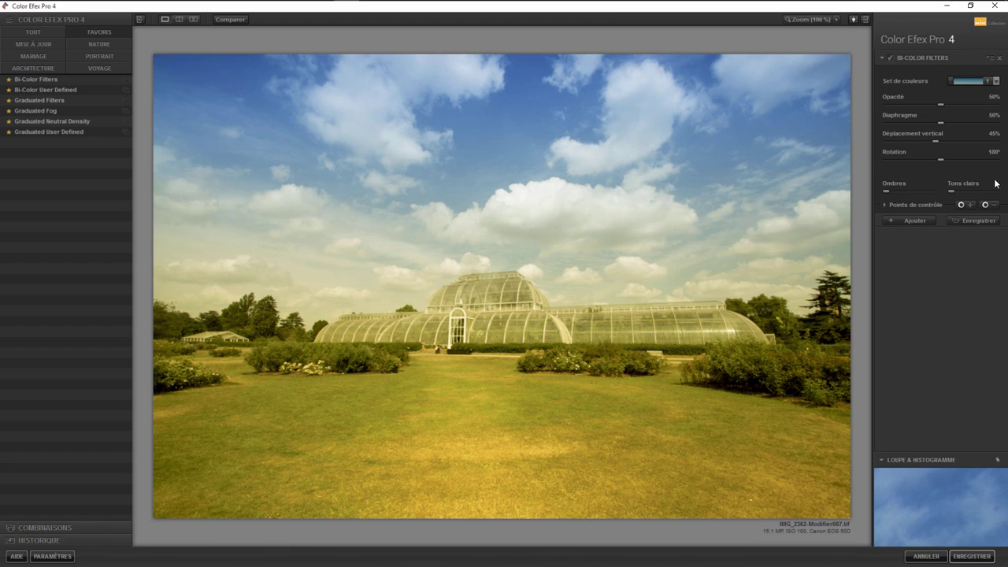
left_click(884, 205)
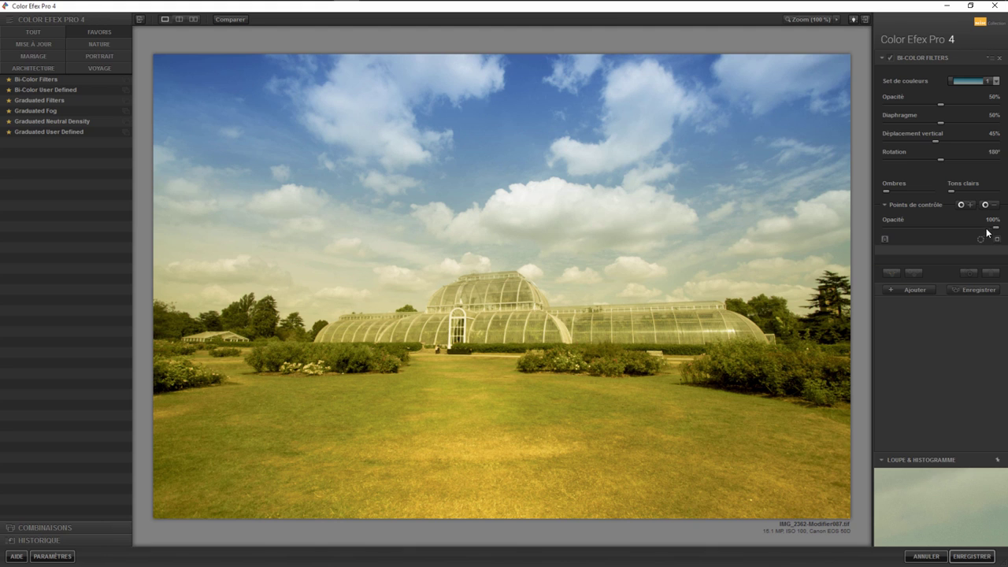
Set the Bi-Color opacity to 100% and the control-point opacity to 54%
mouse_move(997, 229)
left_mouse_down()
mouse_move(907, 228)
mouse_move(945, 226)
mouse_move(916, 230)
left_mouse_up()
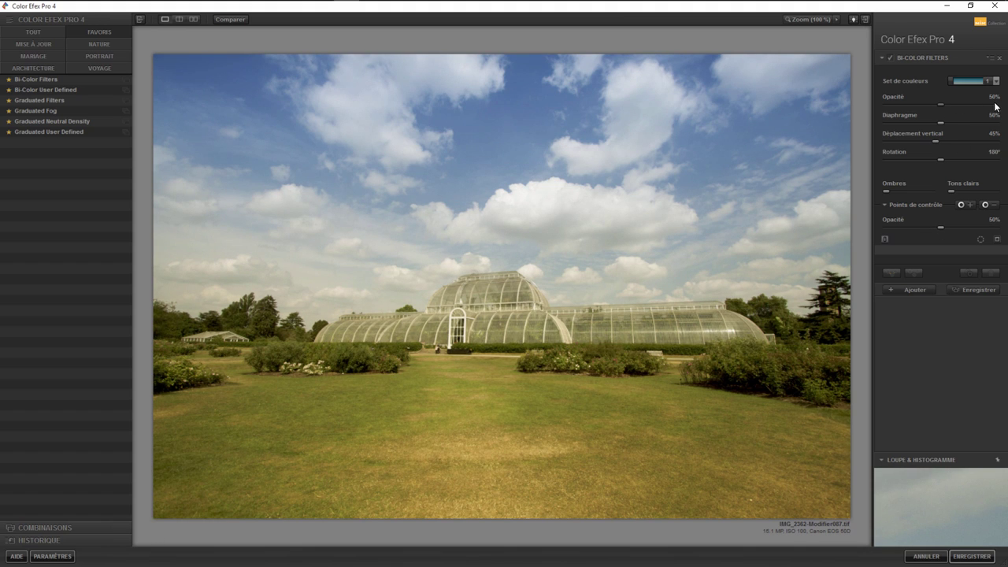
left_click_drag(941, 104, 995, 106)
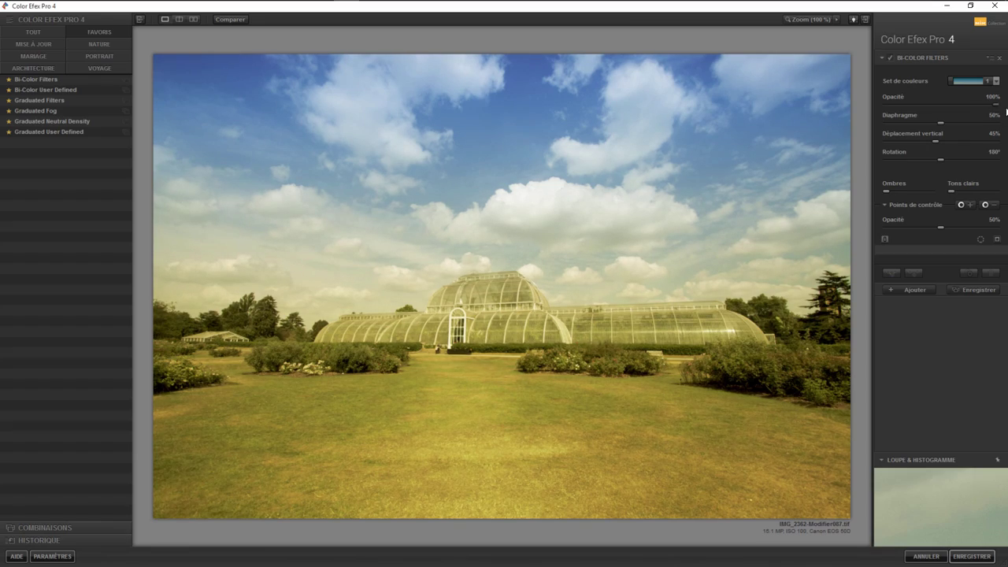
mouse_move(941, 226)
left_mouse_down()
mouse_move(913, 227)
mouse_move(971, 227)
mouse_move(885, 229)
mouse_move(954, 227)
mouse_move(942, 228)
left_mouse_up()
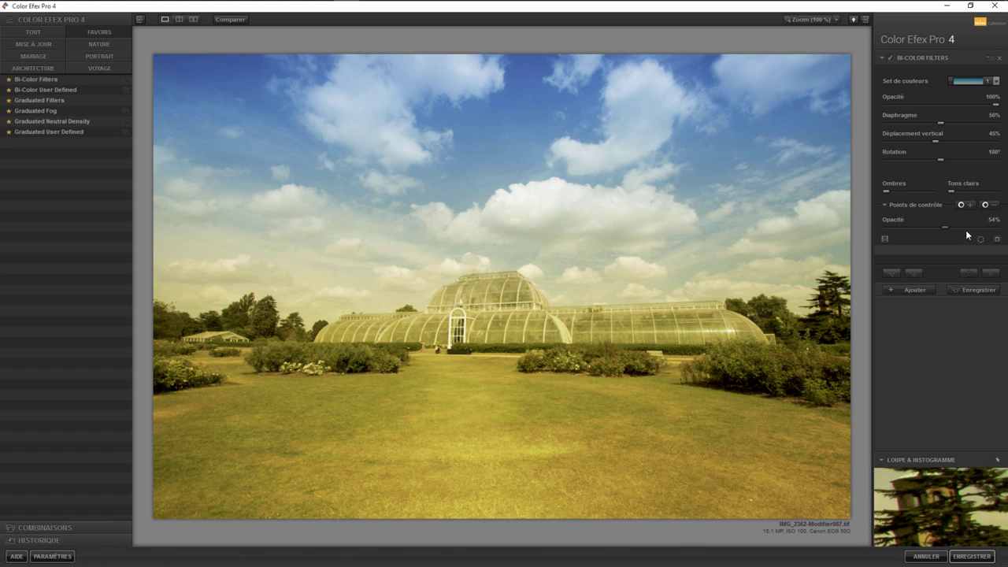
Place control points on the central greenhouse dome and the right wing
left_click(974, 207)
left_click(491, 313)
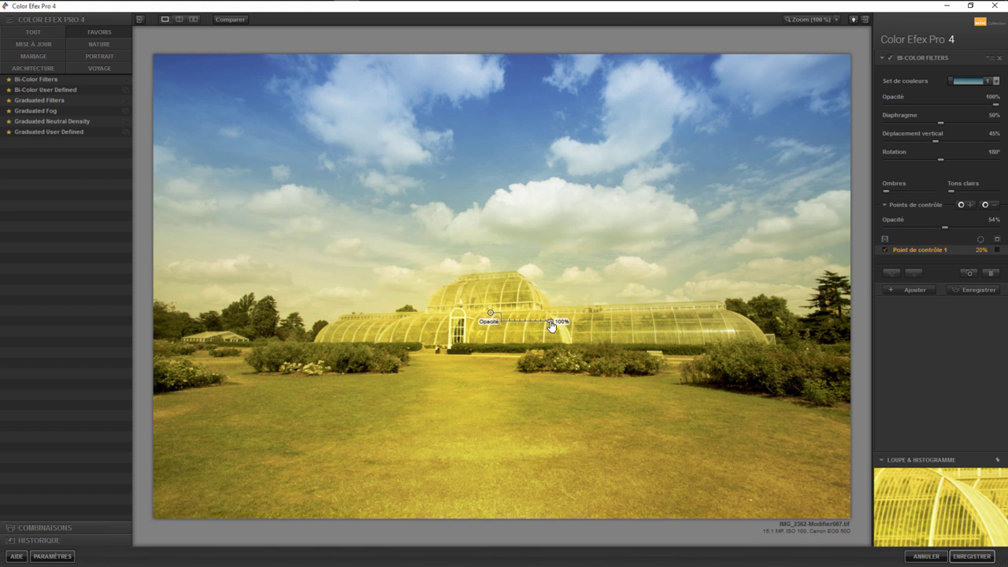
left_click(995, 207)
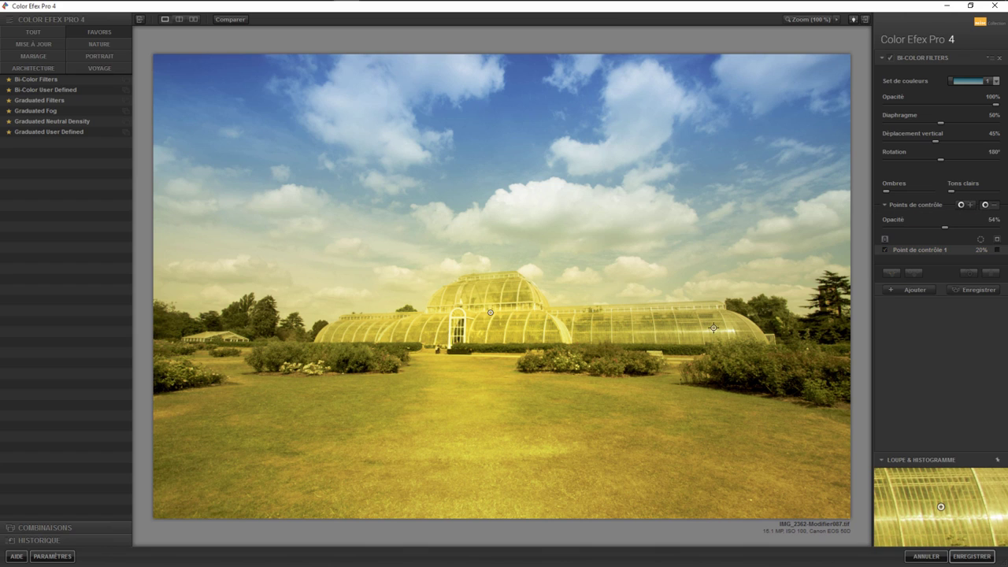
left_click(713, 328)
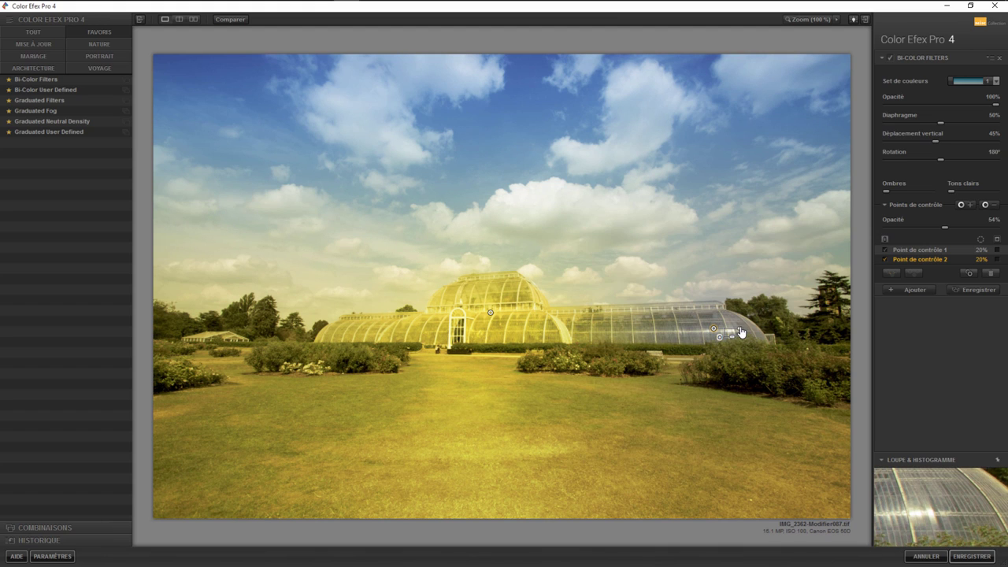
Enlarge control point 2 and tune its opacity on the right wing
left_click_drag(741, 333, 752, 331)
mouse_move(732, 339)
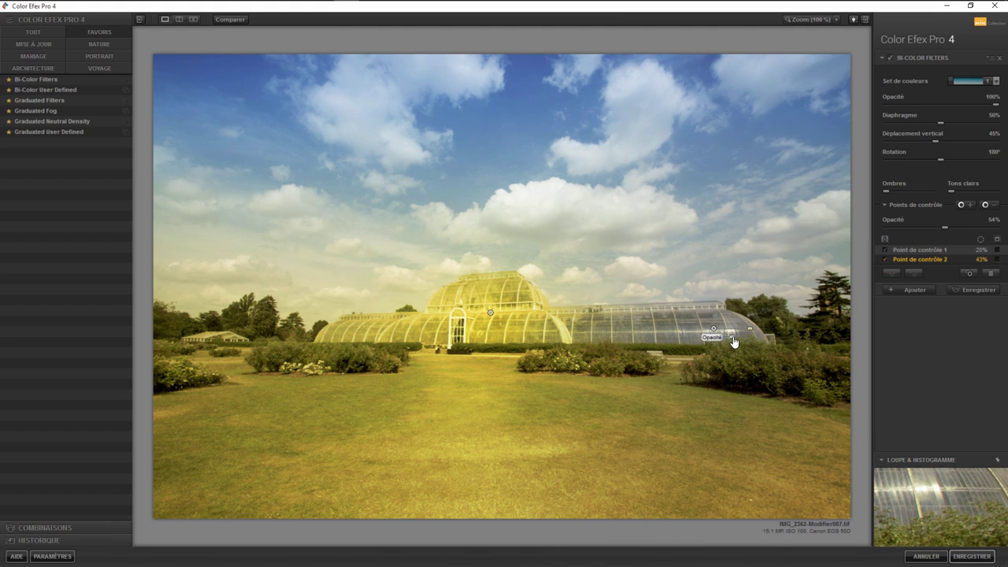
left_click_drag(732, 342, 786, 338)
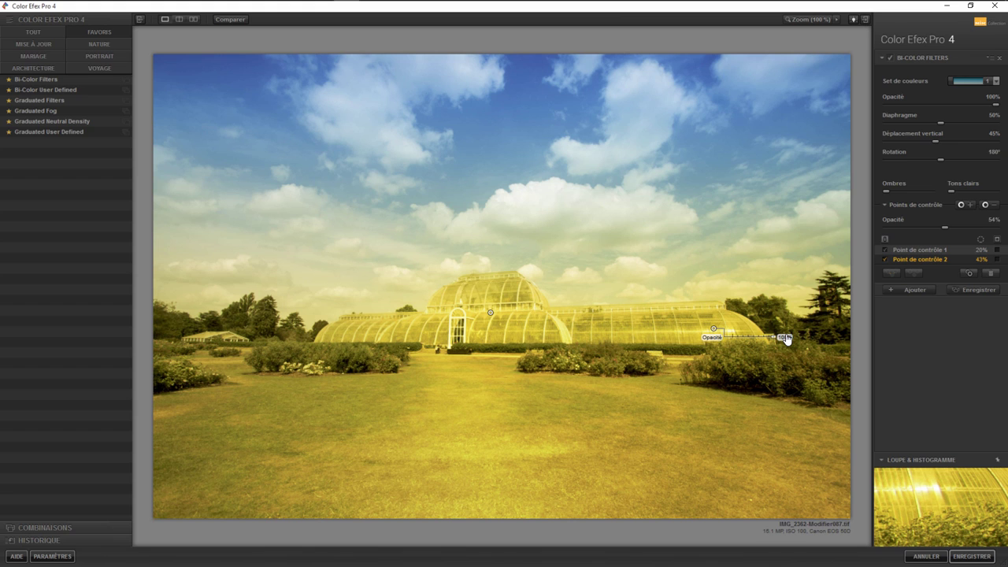
left_click_drag(785, 338, 718, 343)
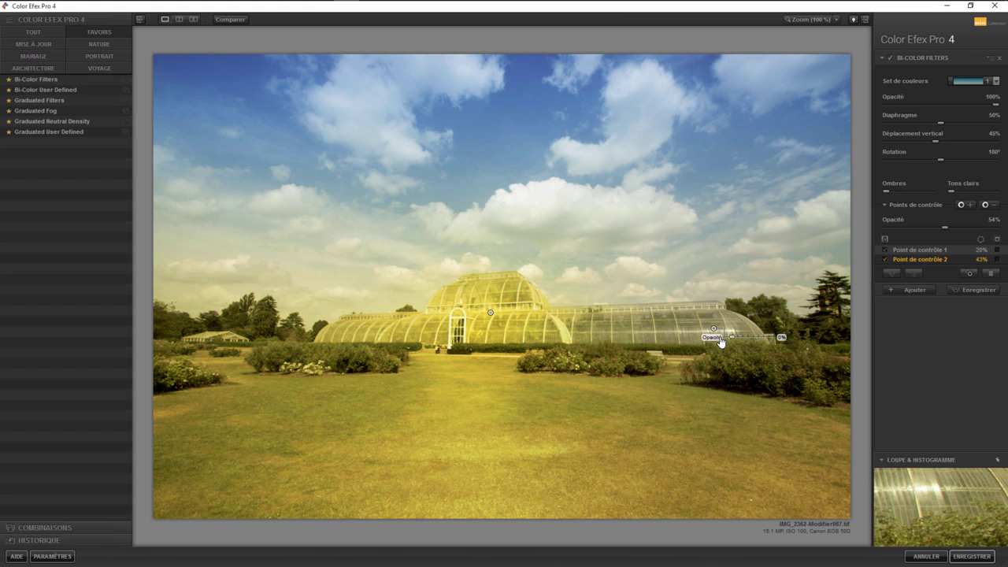
mouse_move(719, 341)
left_mouse_down()
mouse_move(785, 339)
mouse_move(719, 339)
left_mouse_up()
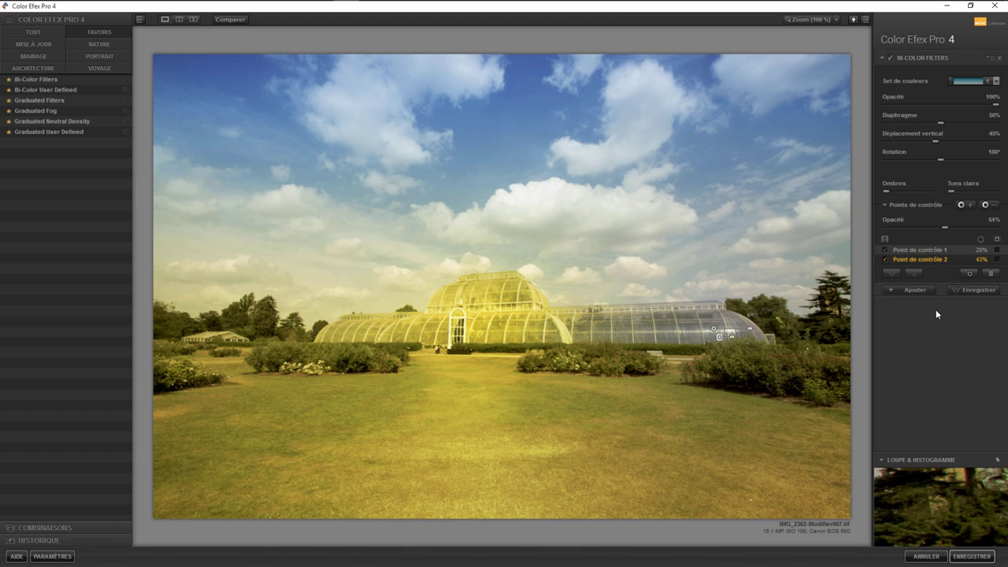
Duplicate control point 1, move the copy into the upper-left sky, then delete it
left_click(907, 251)
left_click(970, 274)
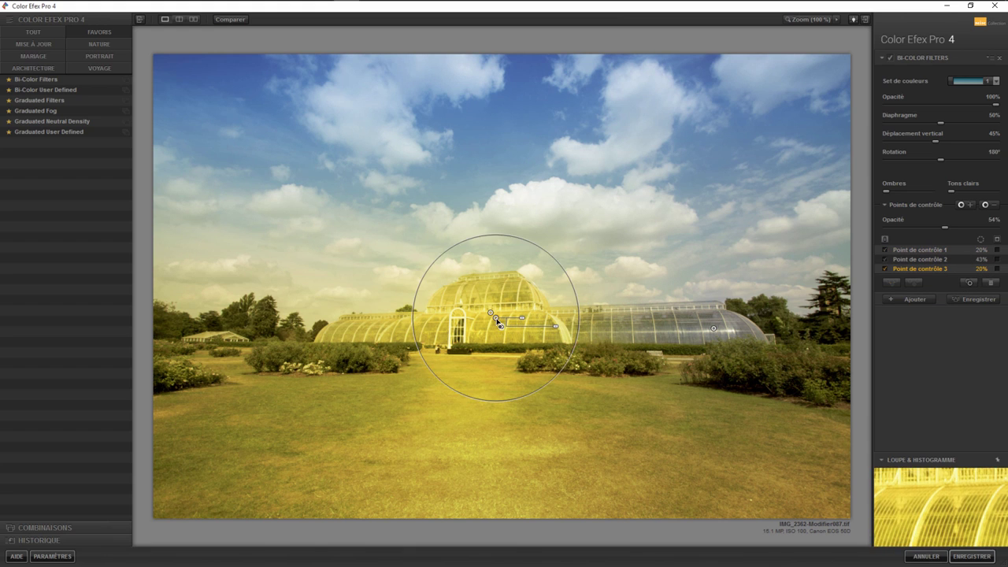
mouse_move(499, 323)
left_mouse_down()
mouse_move(375, 360)
mouse_move(322, 346)
mouse_move(239, 244)
mouse_move(215, 167)
mouse_move(194, 239)
left_mouse_up()
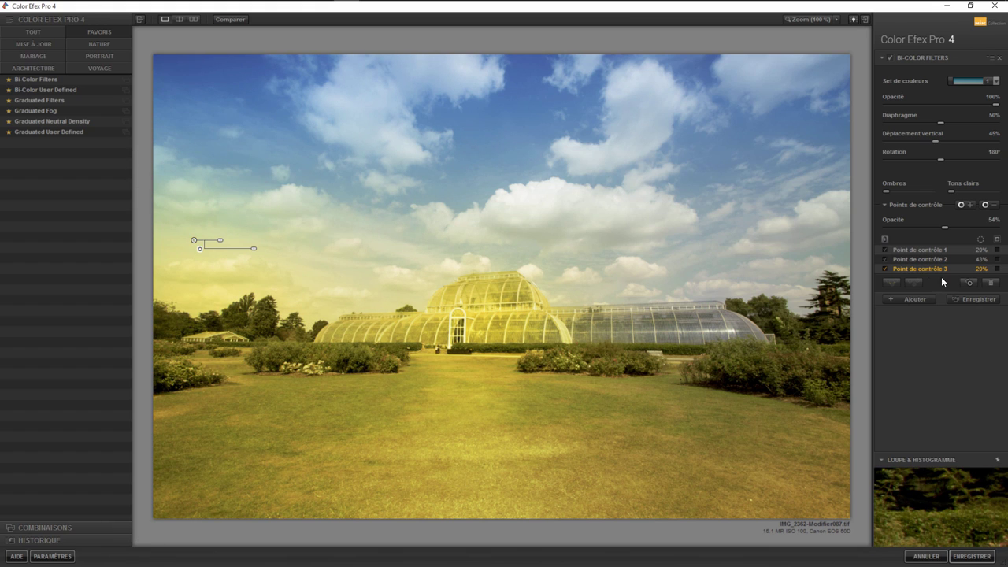
left_click(991, 282)
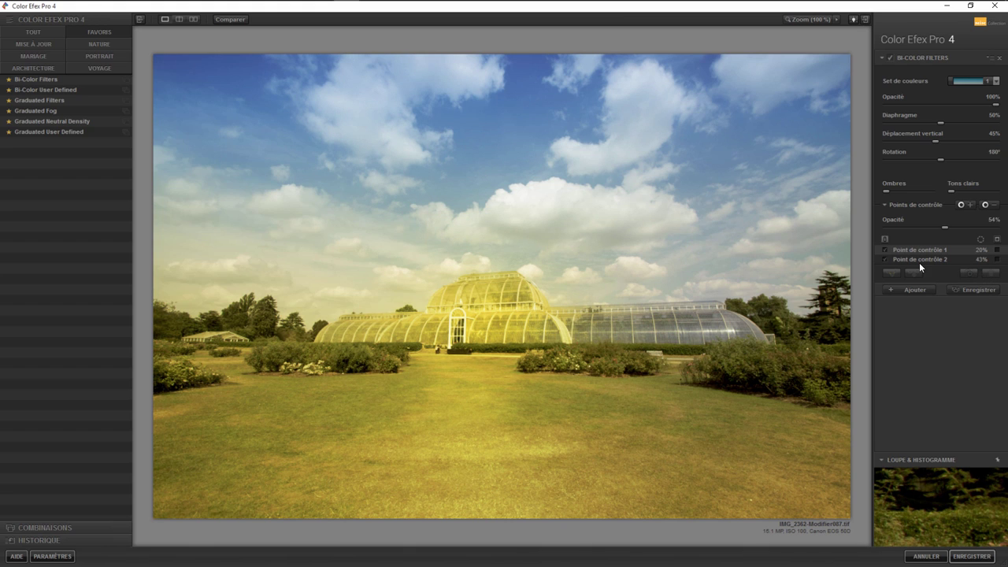
Compare with and without control points and the filter, then show point 1's selection mask
left_click(884, 239)
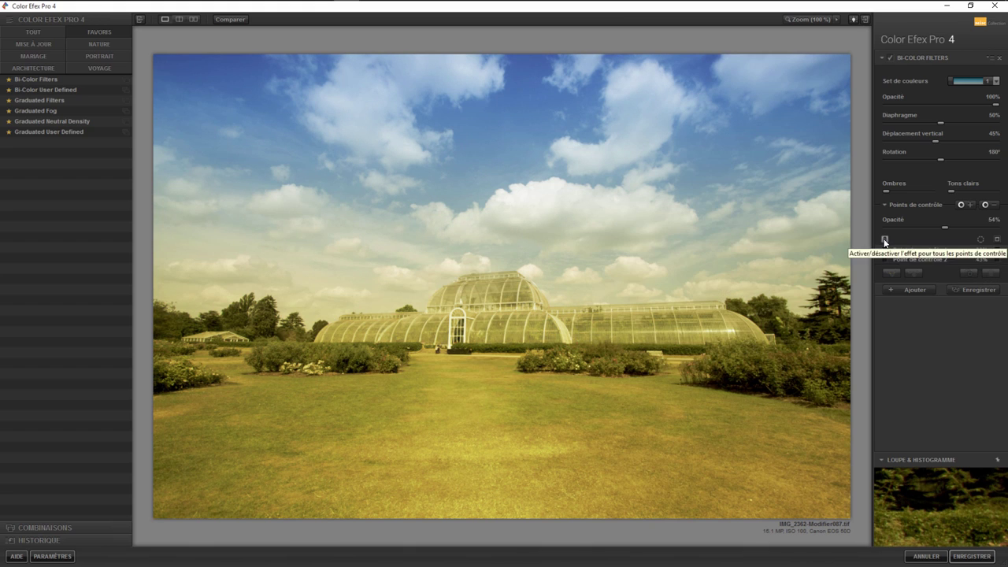
left_click(884, 238)
left_click(884, 239)
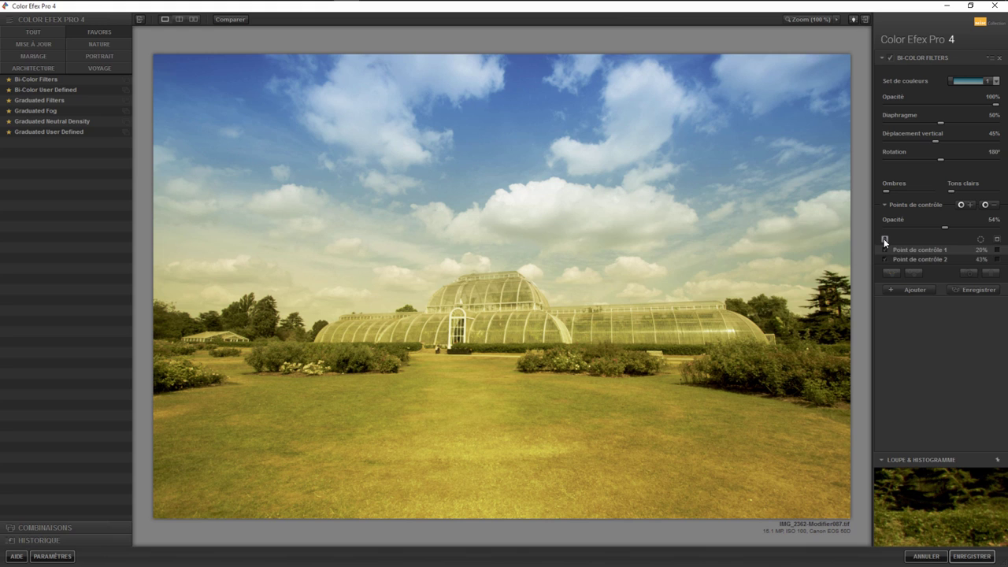
left_click(883, 239)
left_click(889, 59)
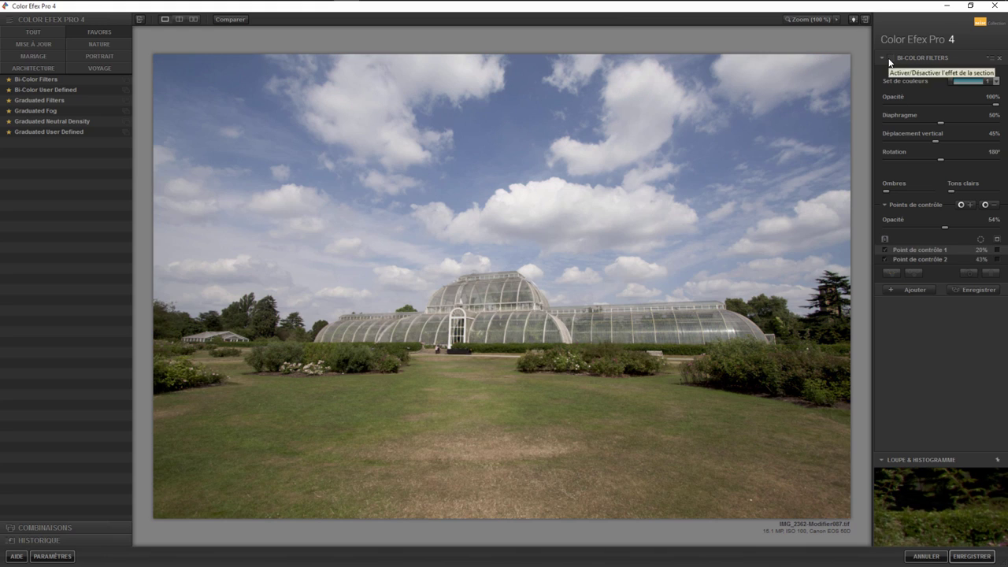
left_click(889, 58)
left_click(944, 251)
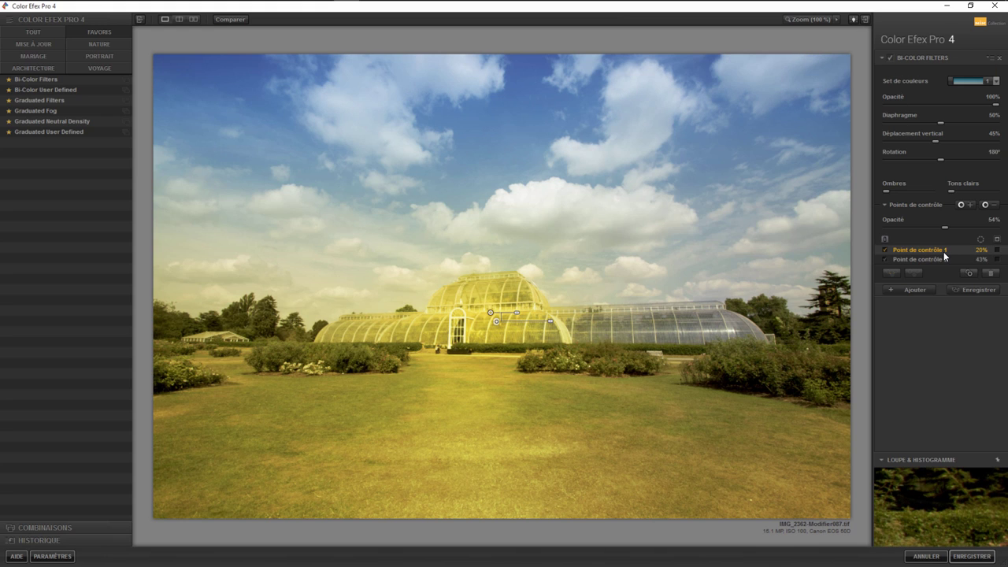
left_click(997, 250)
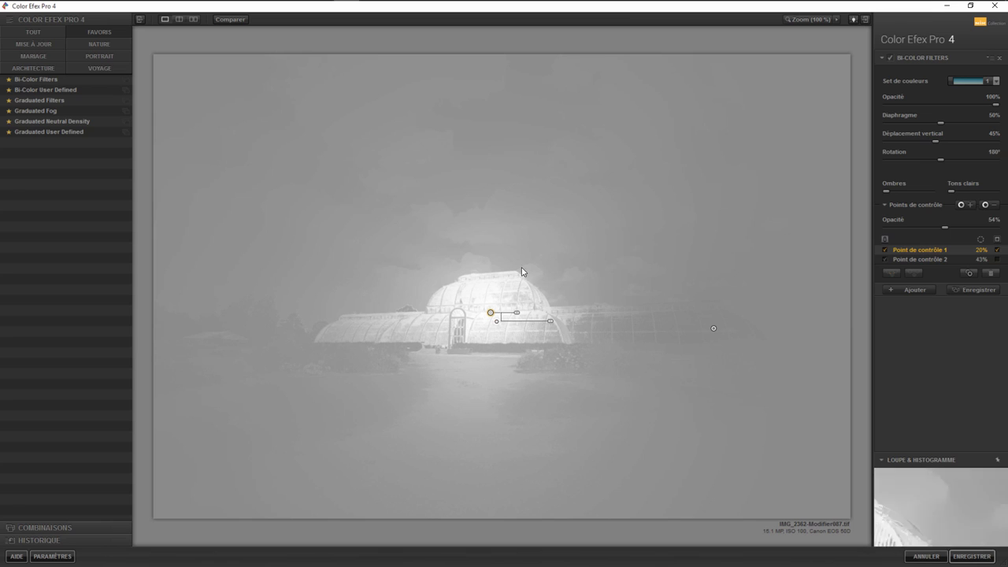
View control point 2's mask, adjust its opacity, and return to the colour image
left_click(912, 259)
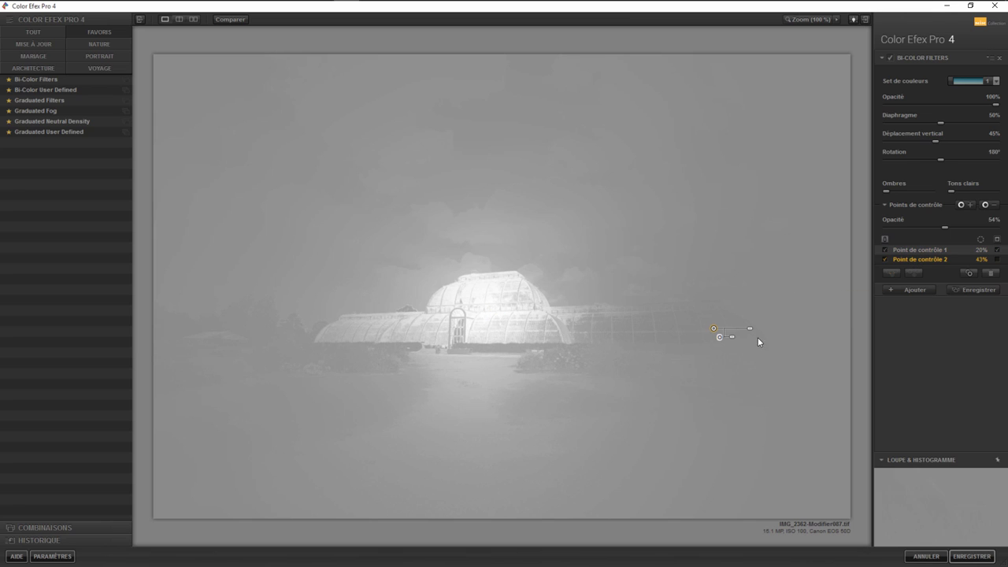
left_click(998, 250)
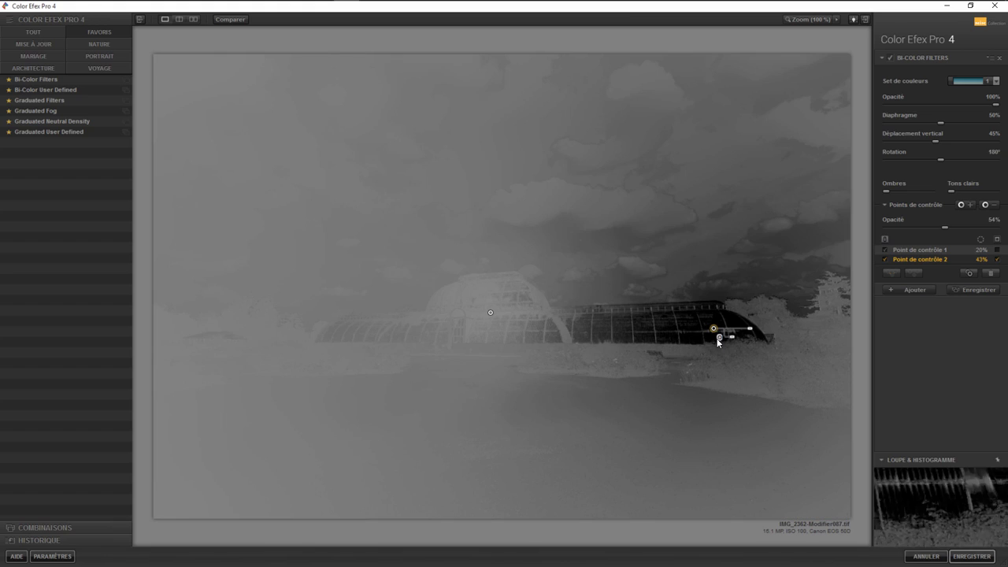
mouse_move(734, 342)
left_mouse_down()
mouse_move(787, 339)
mouse_move(716, 342)
left_mouse_up()
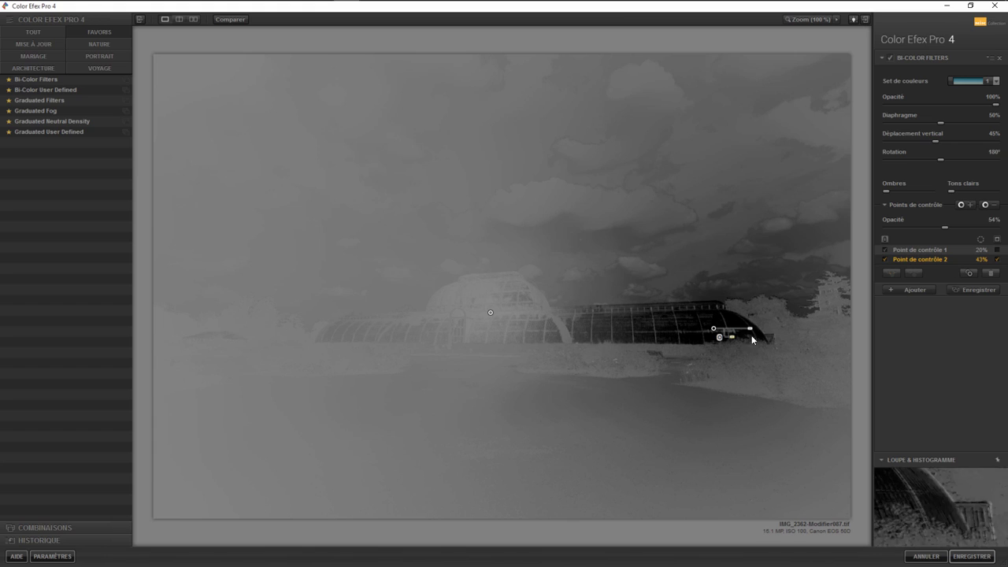
left_click(997, 260)
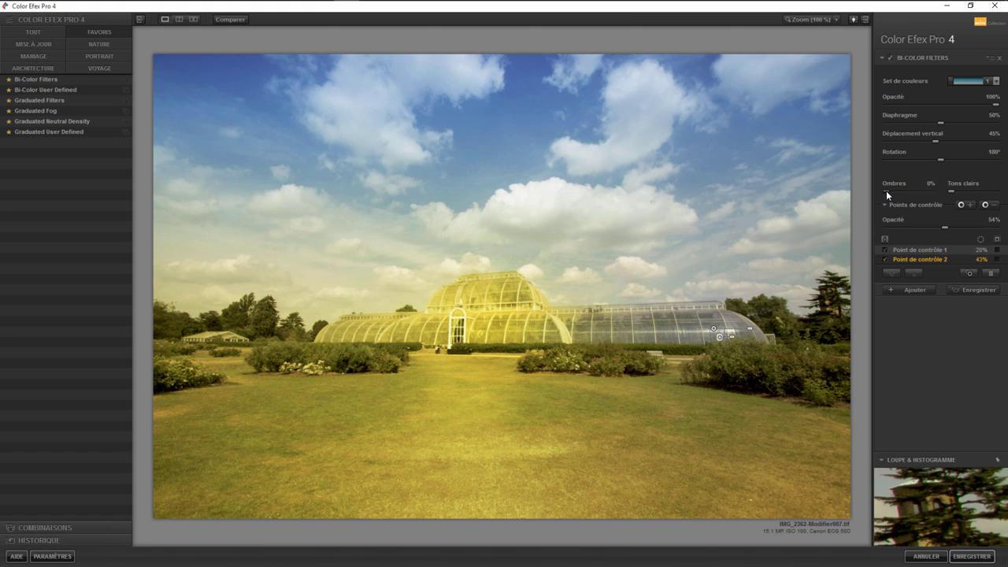
left_click_drag(888, 190, 960, 191)
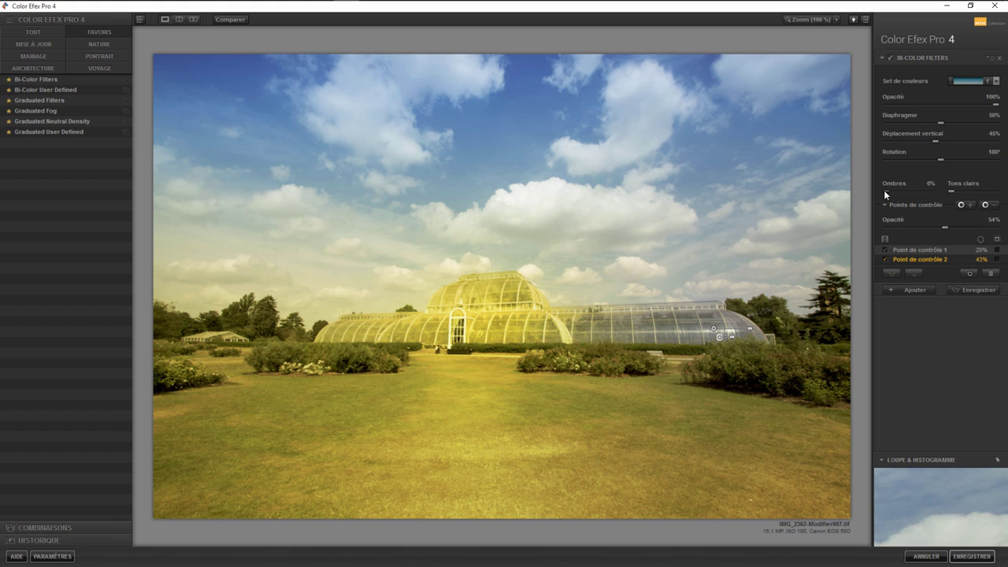
mouse_move(884, 191)
left_mouse_down()
mouse_move(961, 192)
mouse_move(864, 193)
left_mouse_up()
mouse_move(951, 191)
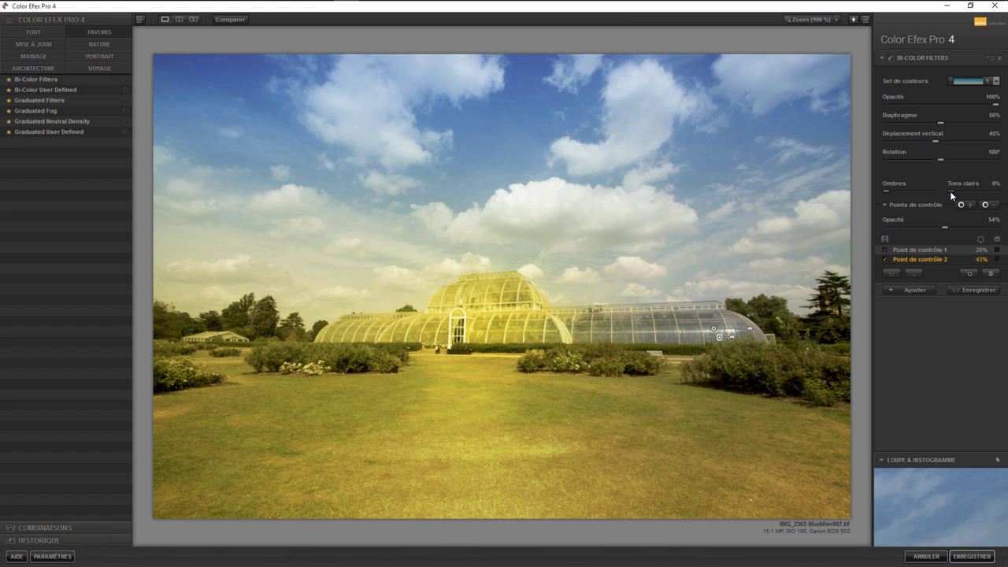
mouse_move(964, 191)
left_mouse_down()
mouse_move(1002, 193)
mouse_move(925, 203)
left_mouse_up()
Apply Bi-Color User Defined, then add a trial Graduated Fog filter, disable it and delete it
left_click(39, 89)
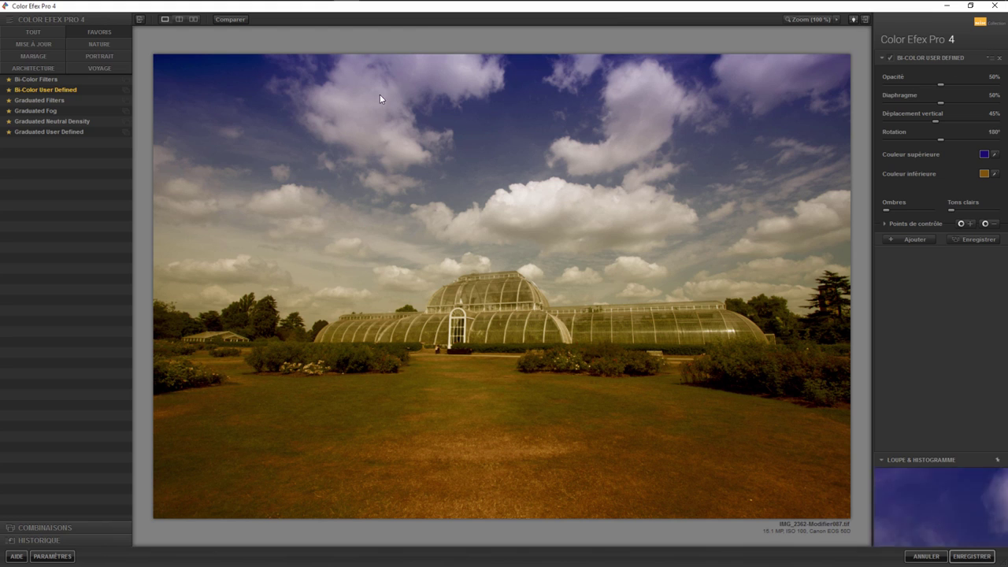
left_click(44, 88)
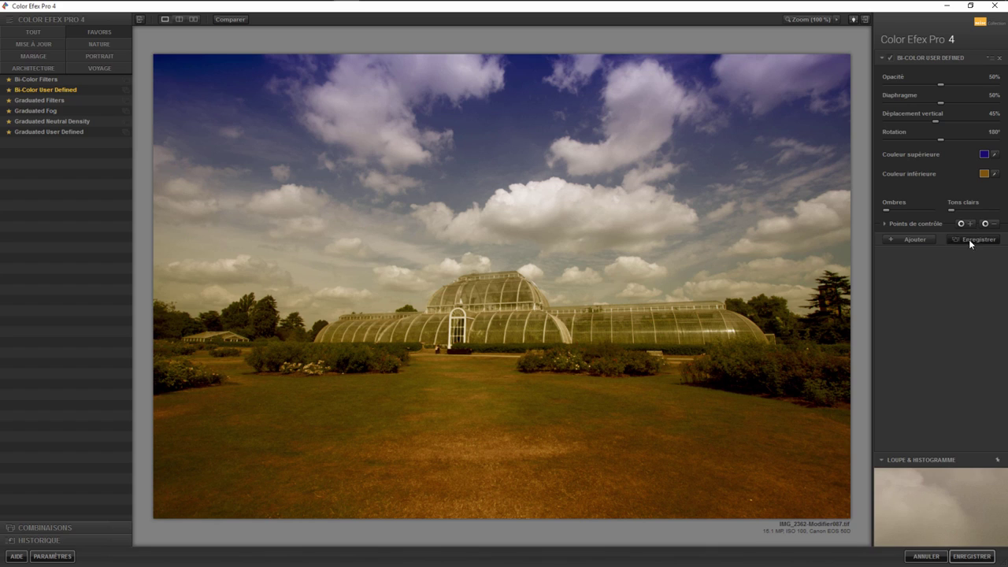
left_click(916, 240)
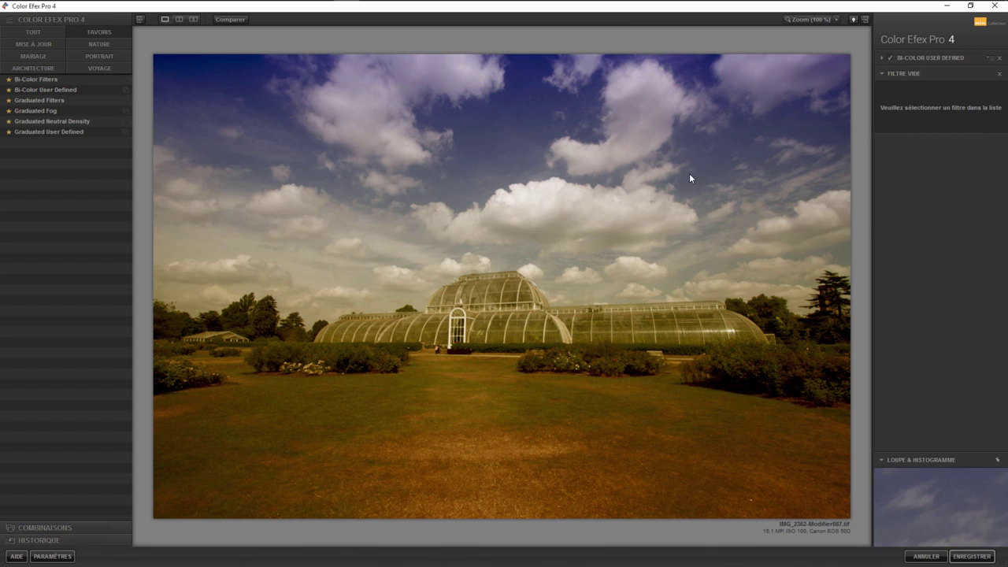
left_click(49, 112)
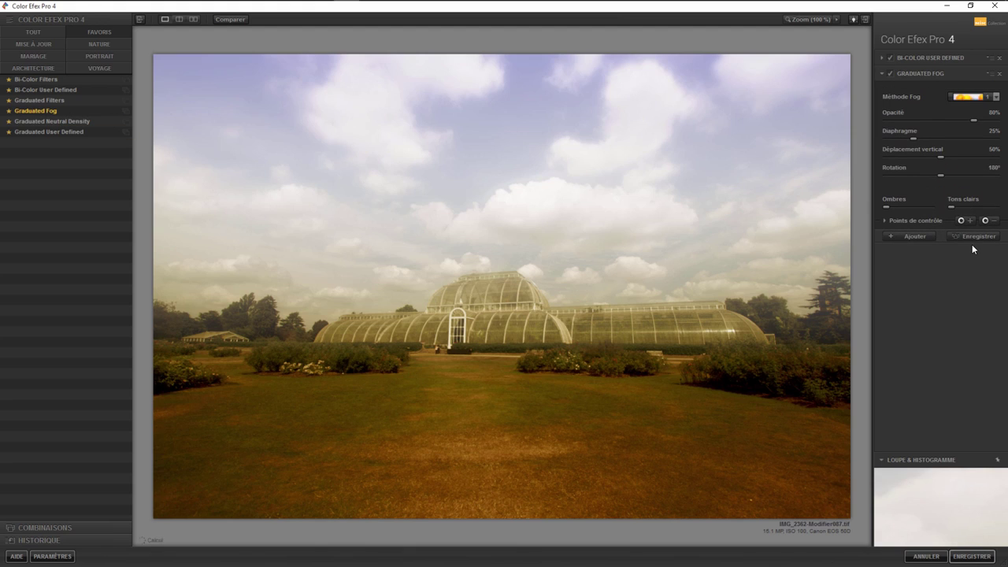
left_click(891, 73)
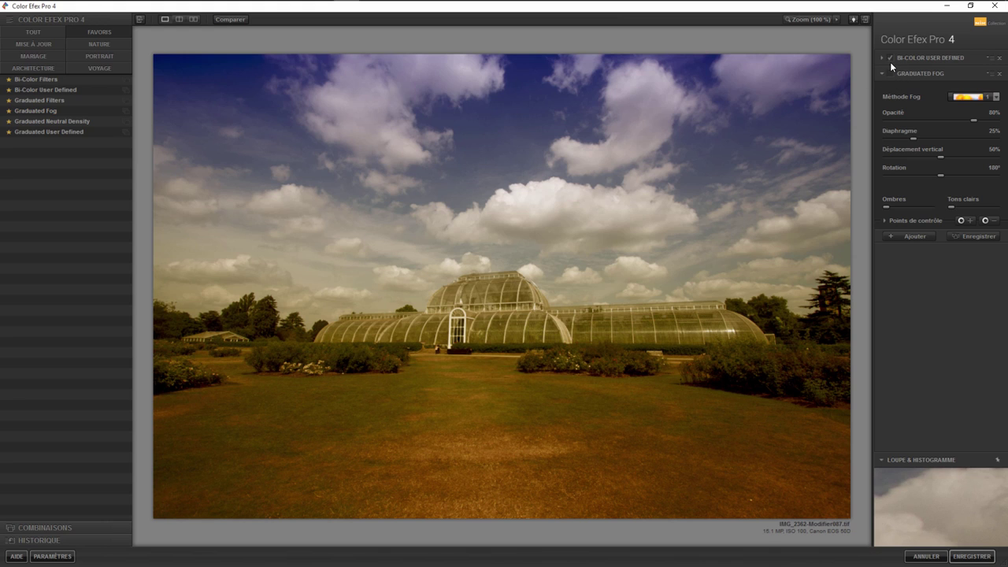
left_click(1000, 74)
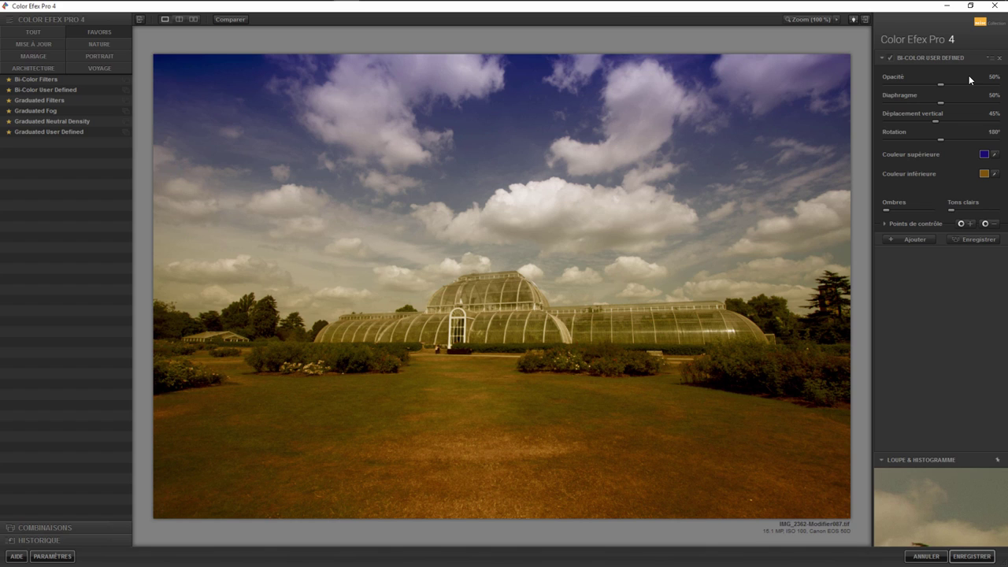
Set the Bi-Color upper colour to orange and the lower colour to green
left_click(984, 155)
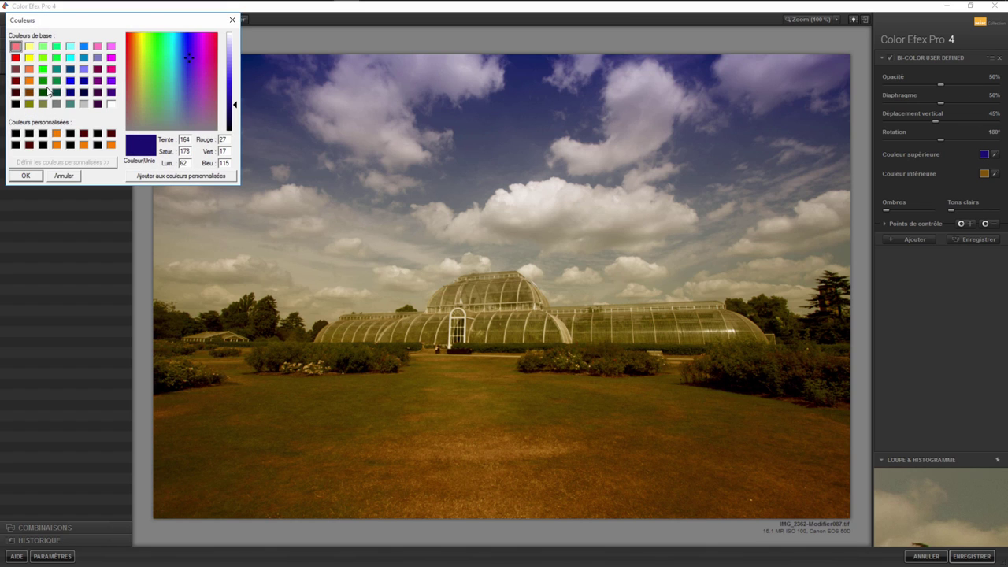
left_click(57, 134)
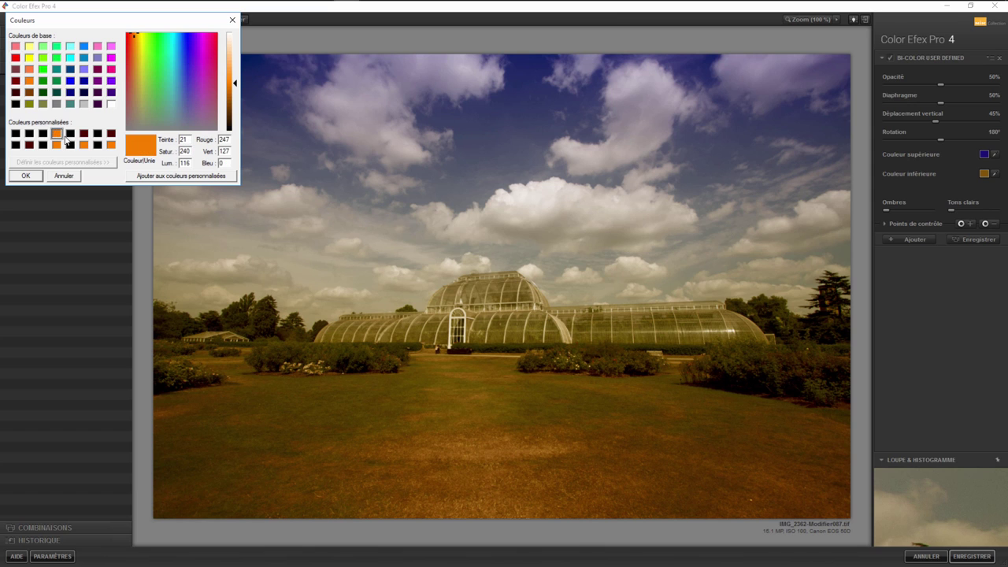
left_click(53, 178)
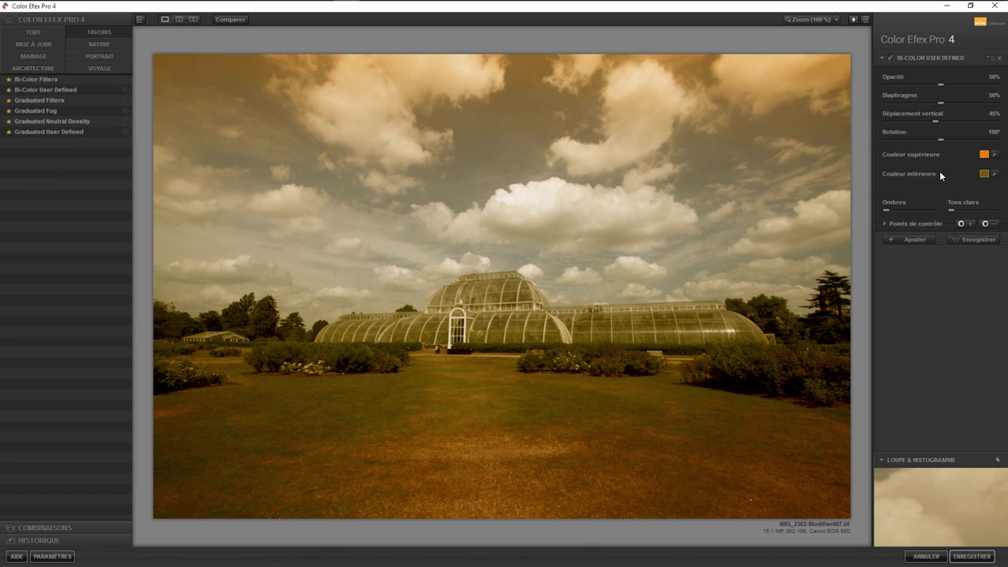
left_click(984, 175)
left_click(56, 69)
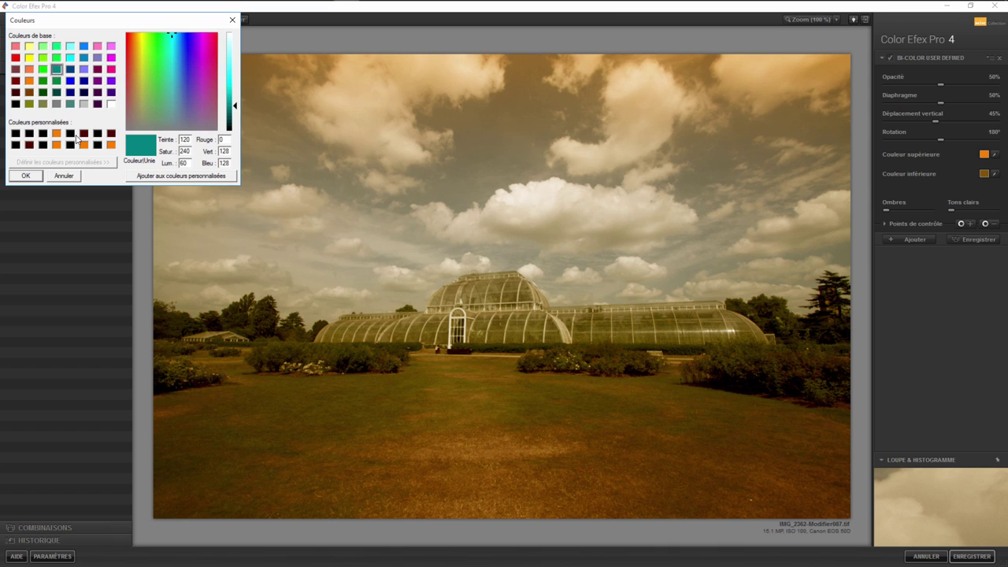
left_click(44, 81)
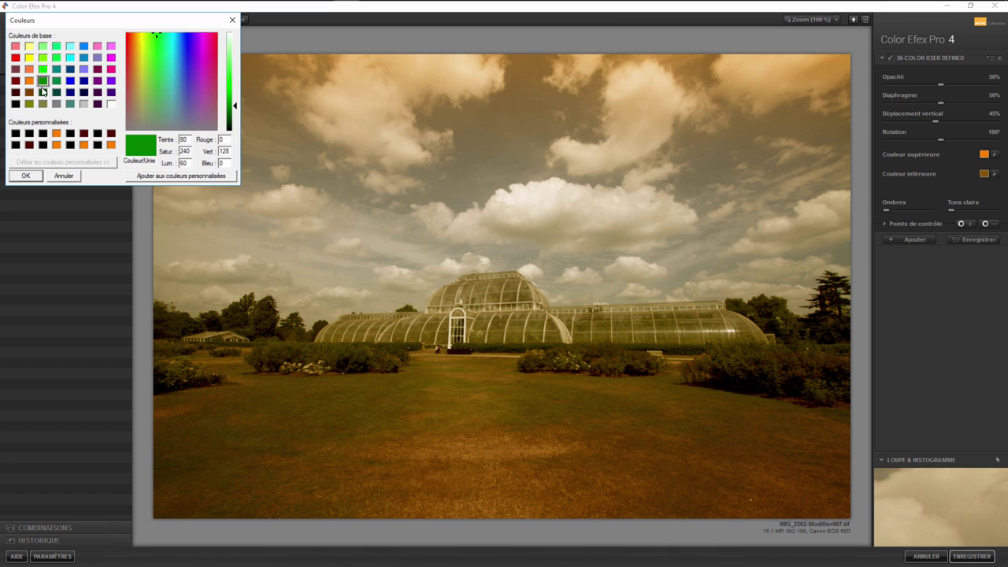
left_click(26, 176)
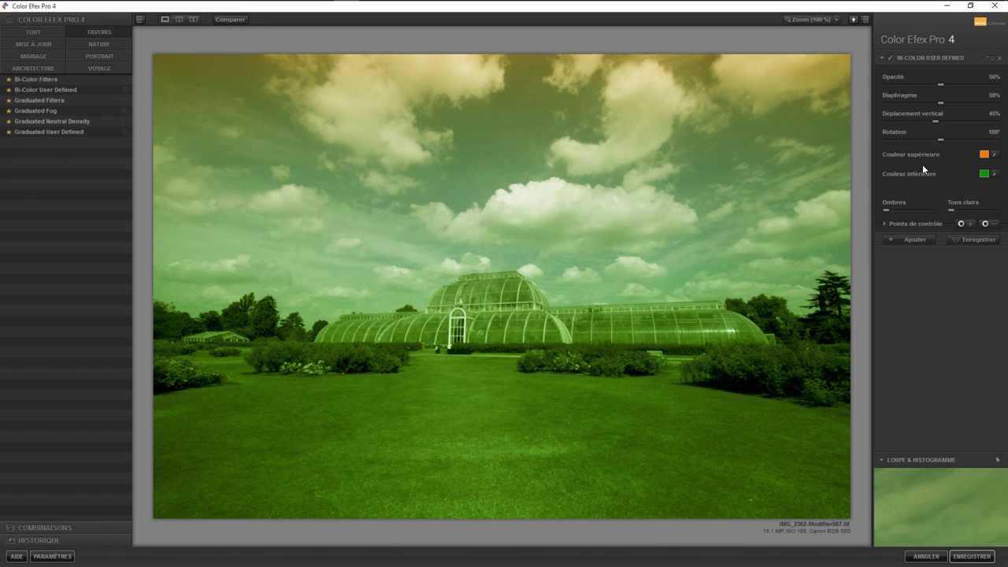
Set diaphragm 54%, vertical shift 62% and rotation 212° for a softened tilted gradient
left_click_drag(939, 102, 885, 104)
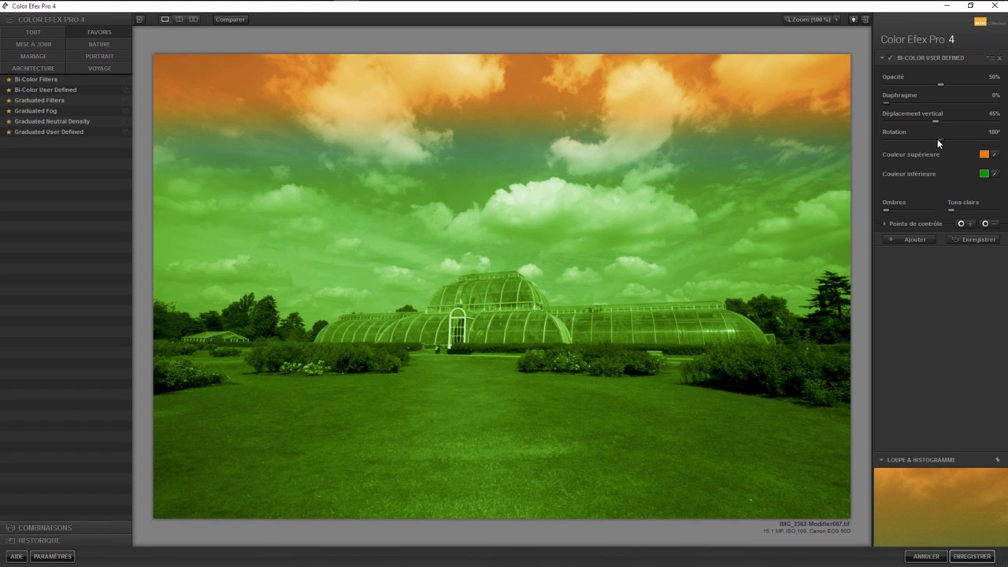
left_click_drag(936, 121, 943, 126)
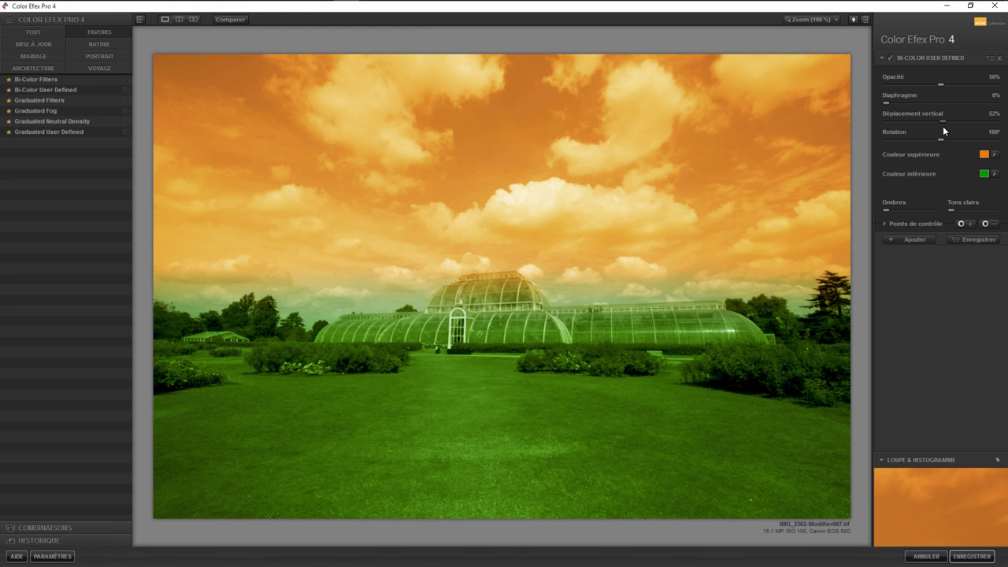
left_click_drag(940, 140, 947, 144)
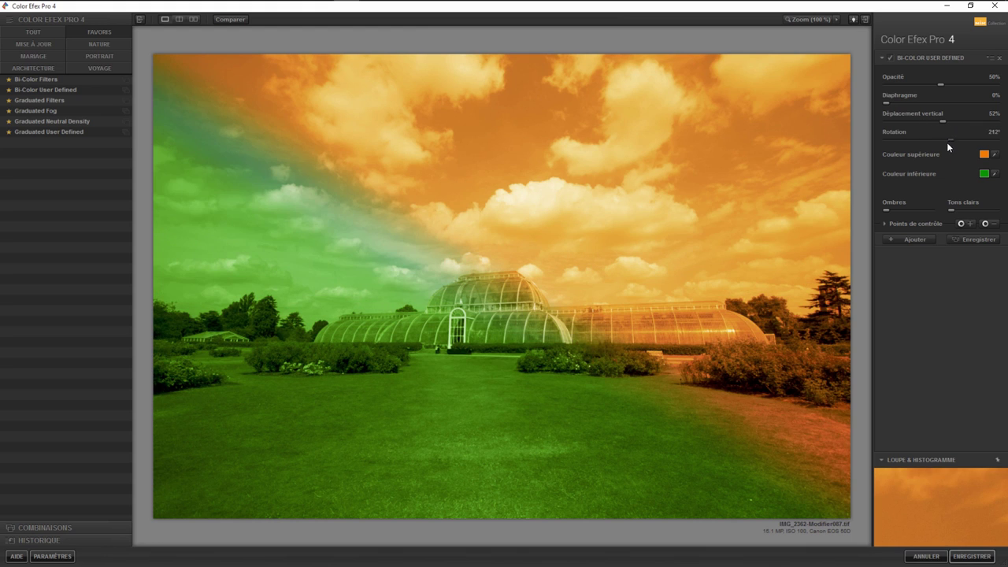
left_click_drag(906, 105, 924, 108)
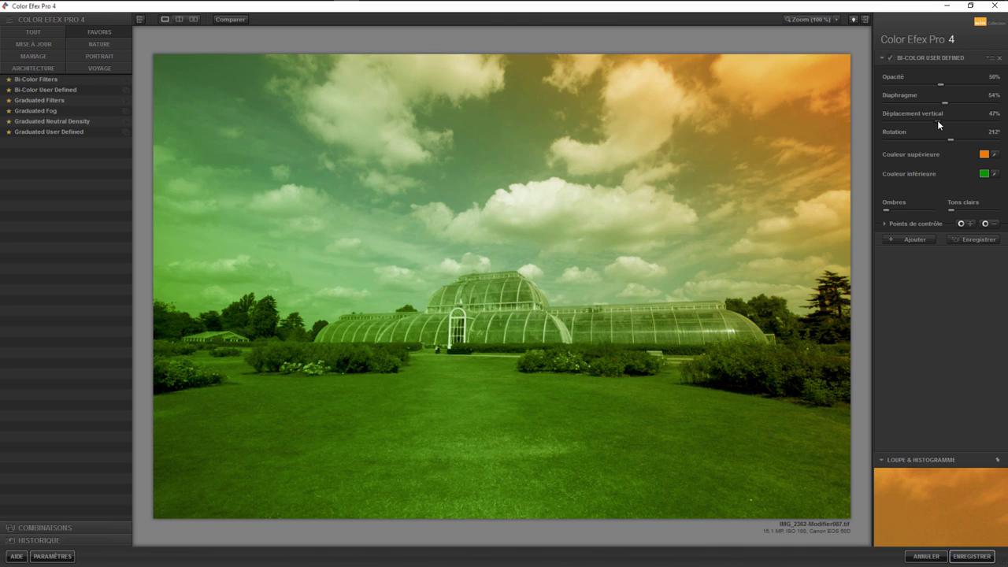
left_click_drag(941, 121, 954, 124)
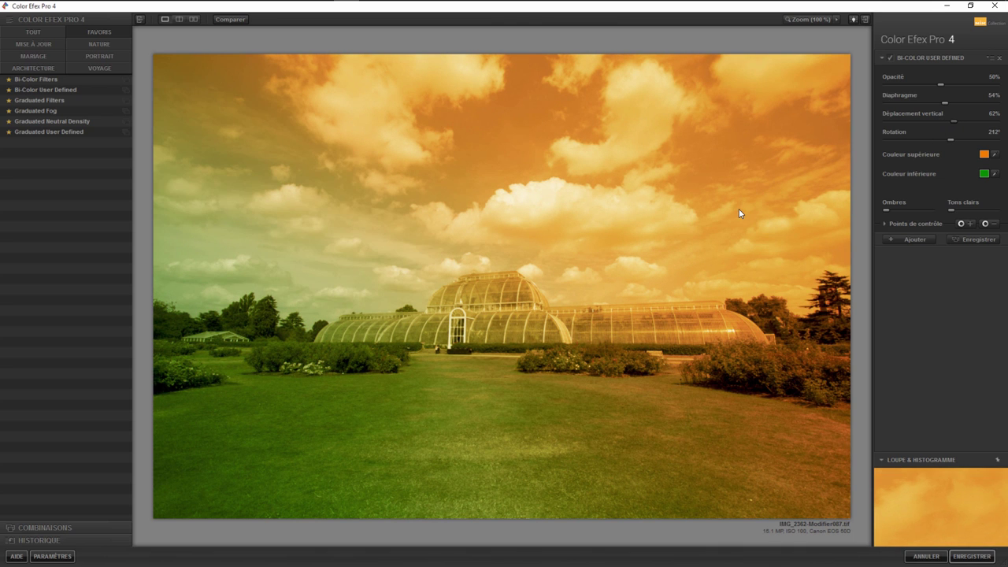
Apply Graduated Filters with the Orange 2 colour set
left_click(40, 100)
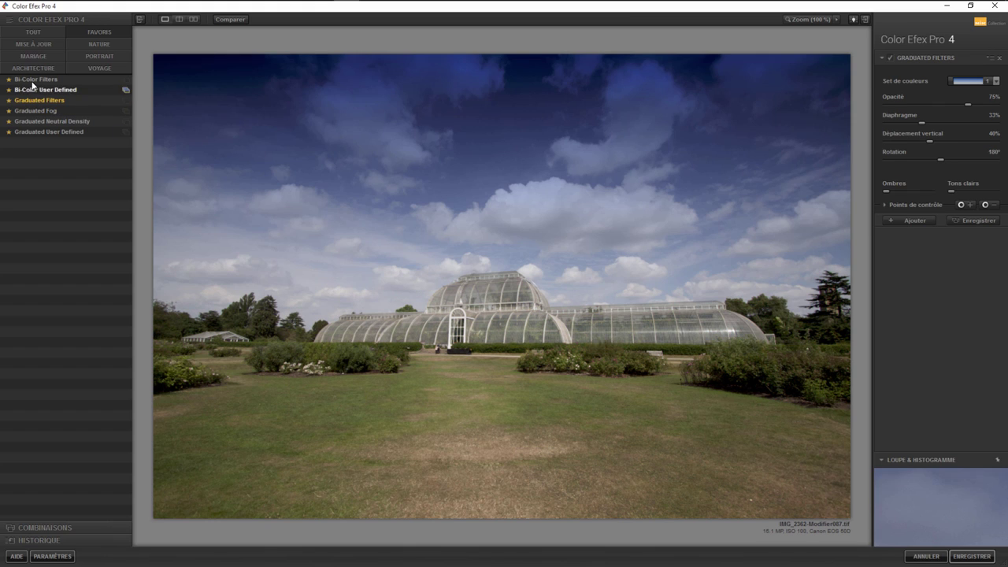
left_click(996, 81)
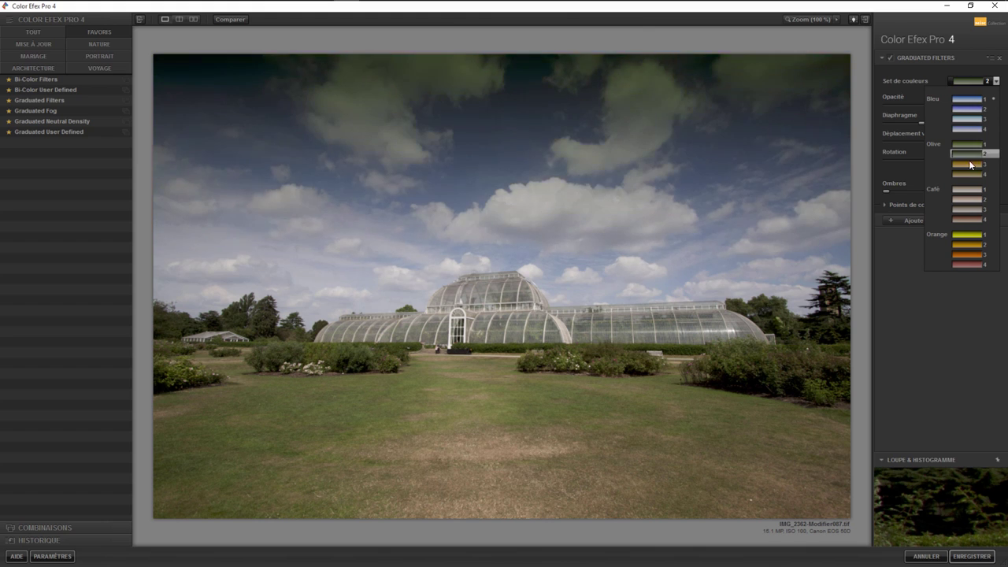
left_click(968, 245)
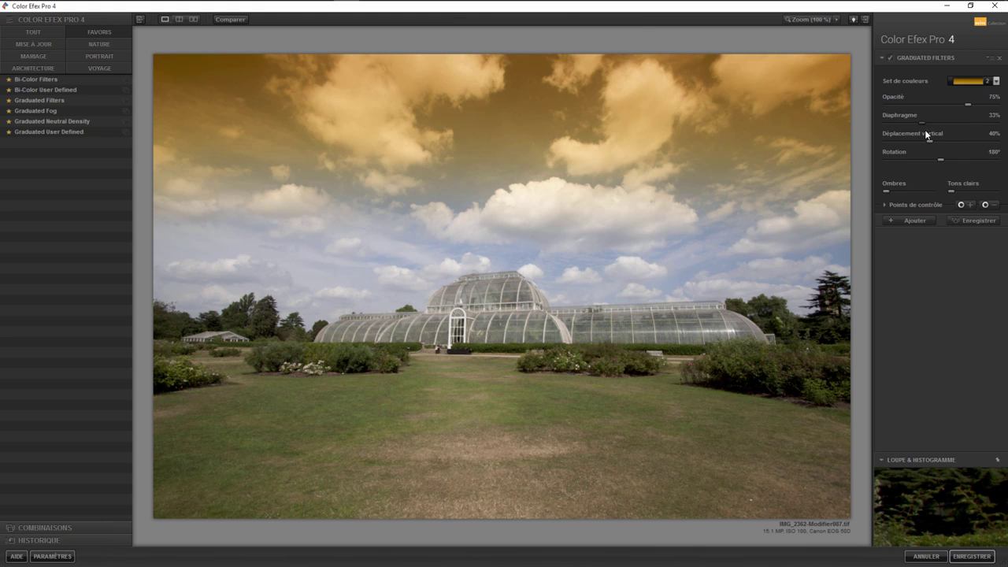
Adjust vertical shift and diaphragm, then switch to Graduated User Defined
left_click_drag(930, 140, 946, 142)
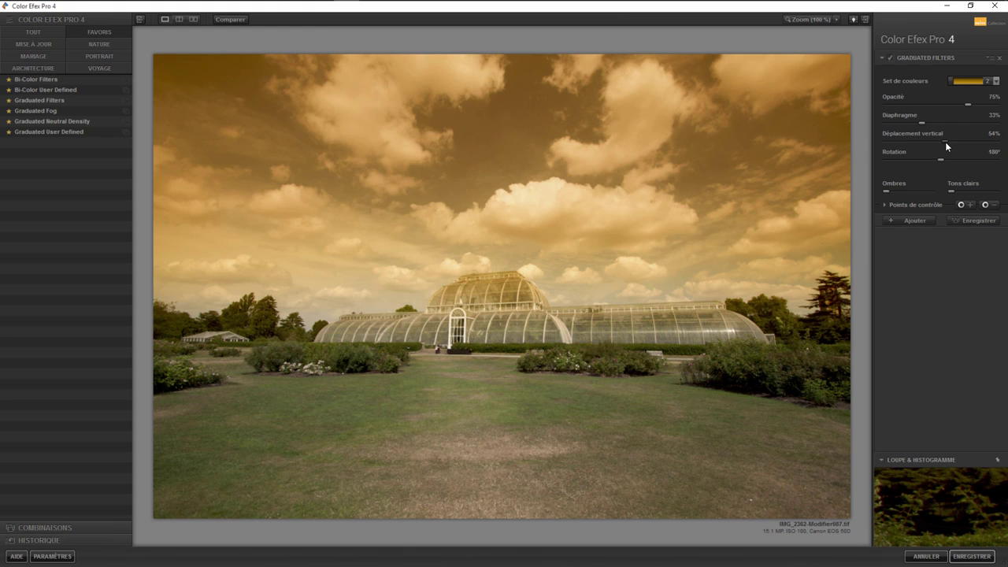
left_click_drag(925, 123, 959, 123)
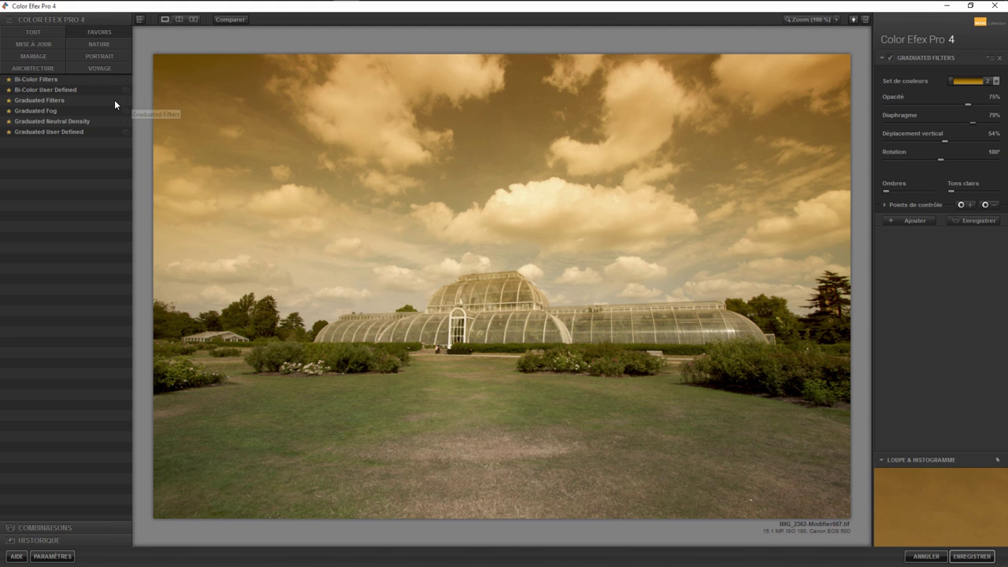
left_click(61, 133)
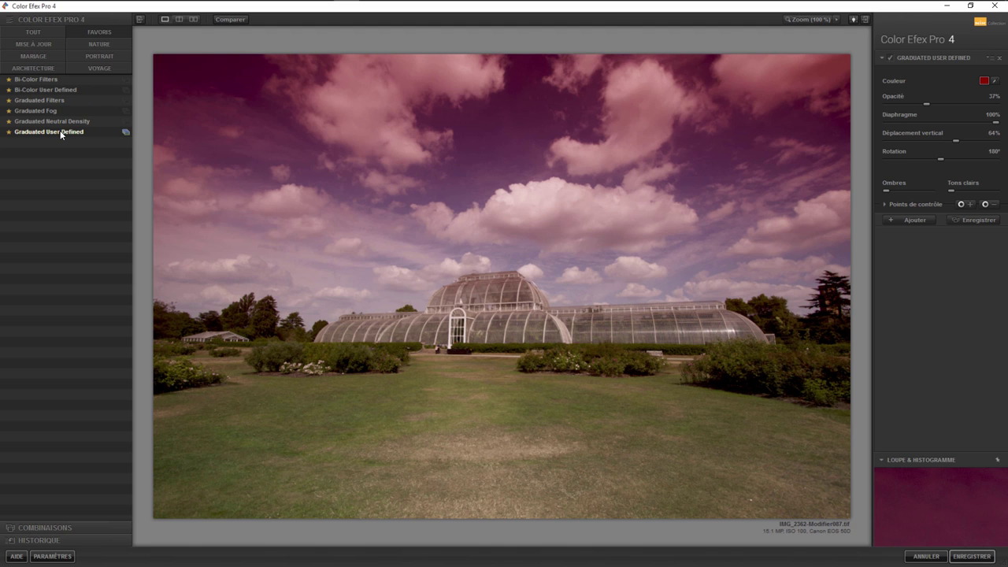
Tint the Graduated User Defined filter light blue
left_click(983, 82)
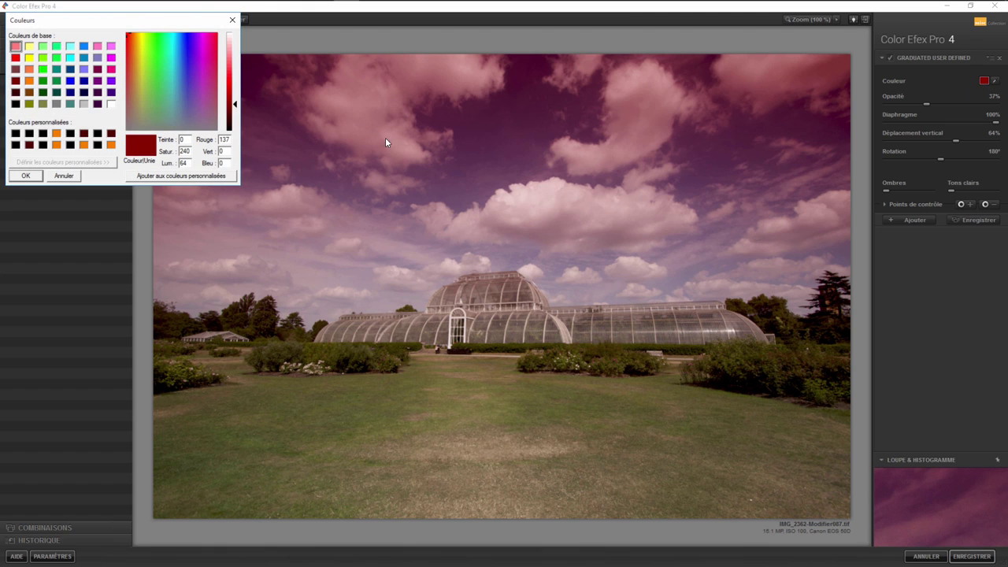
left_click(84, 68)
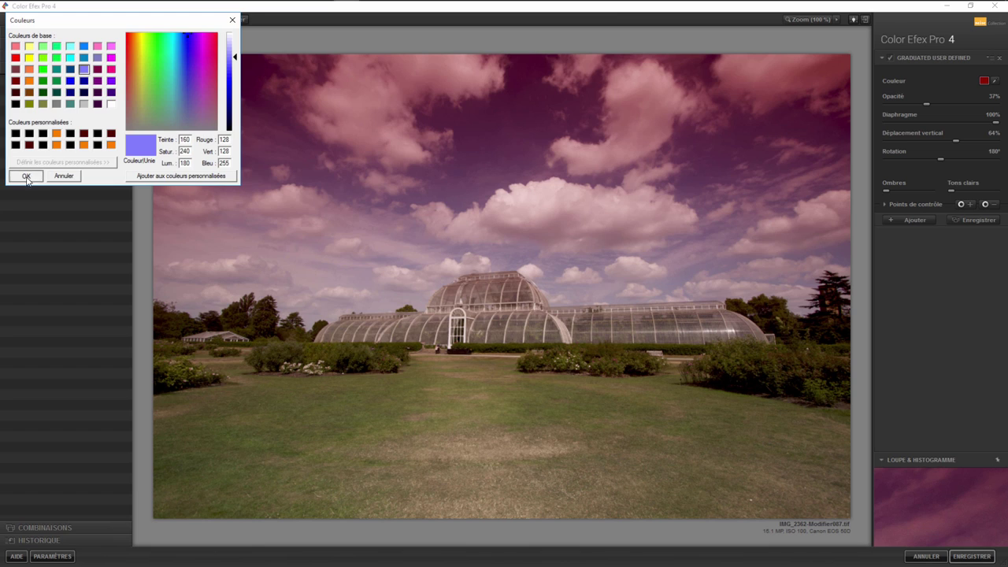
left_click(26, 176)
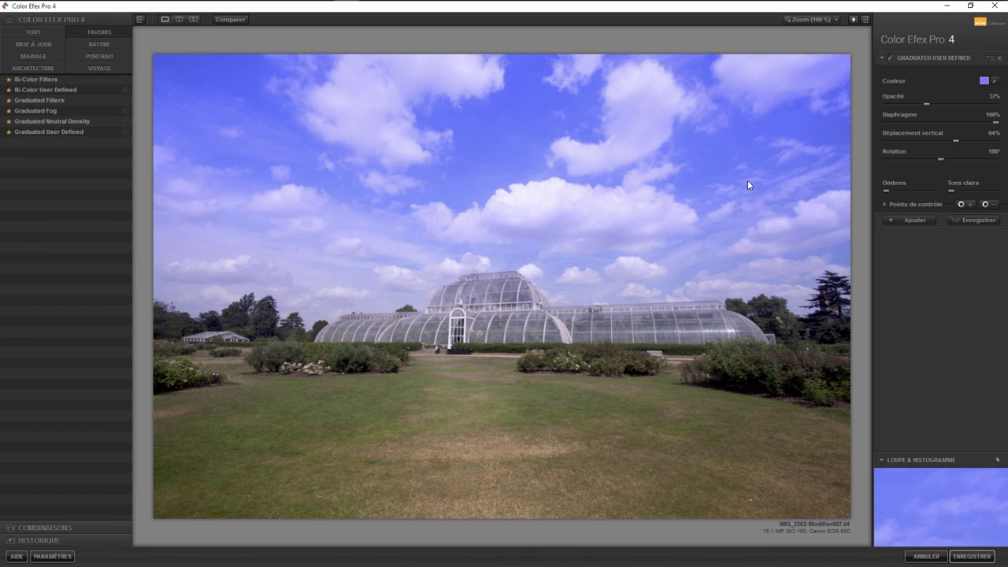
Change the filter colour to pure red (255, 0, 0) under Points de contrôle
left_click(886, 204)
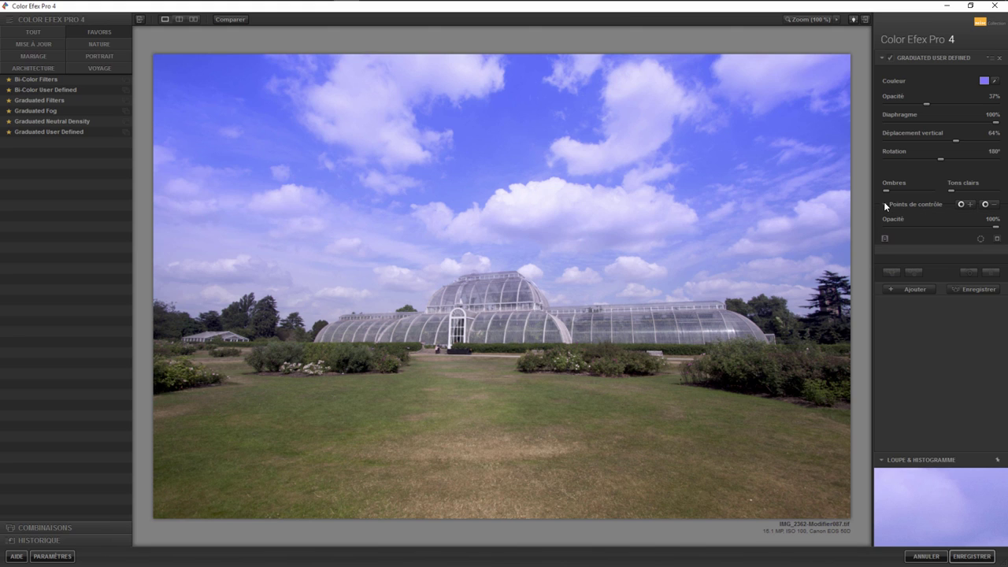
left_click(985, 81)
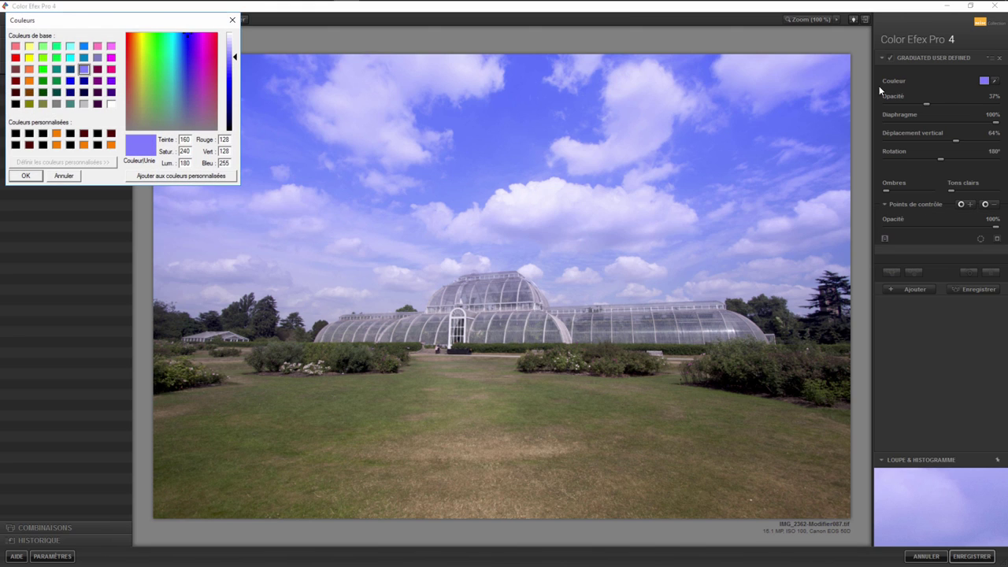
left_click(16, 57)
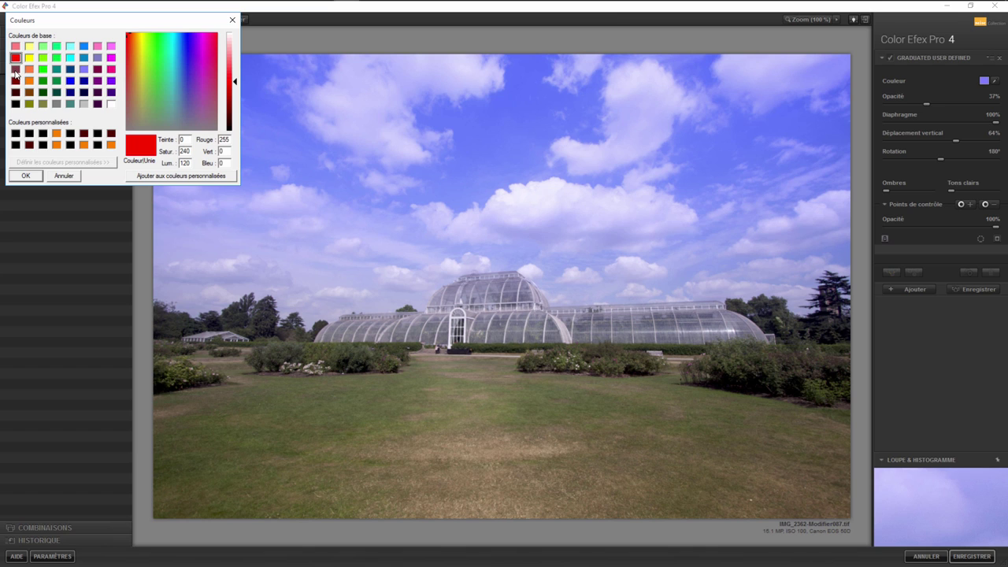
left_click(25, 175)
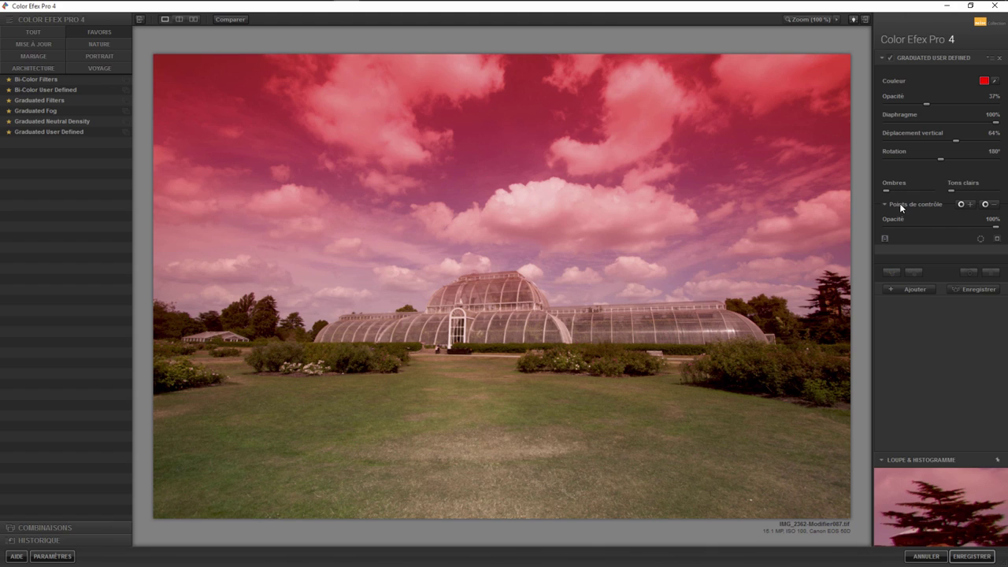
Test a 33% minus control point on the greenhouse, then delete the red graduated filter
left_click(994, 208)
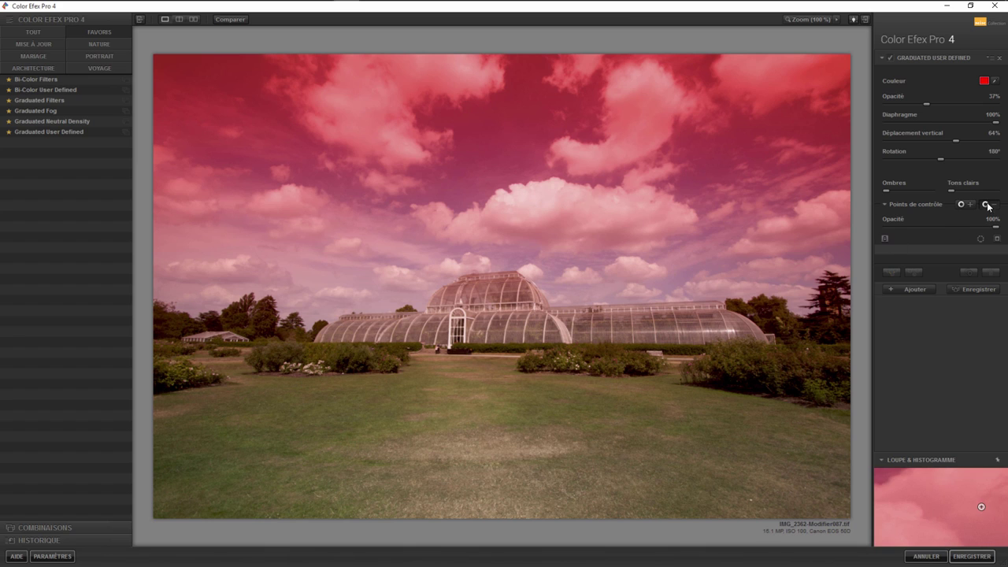
left_click(485, 311)
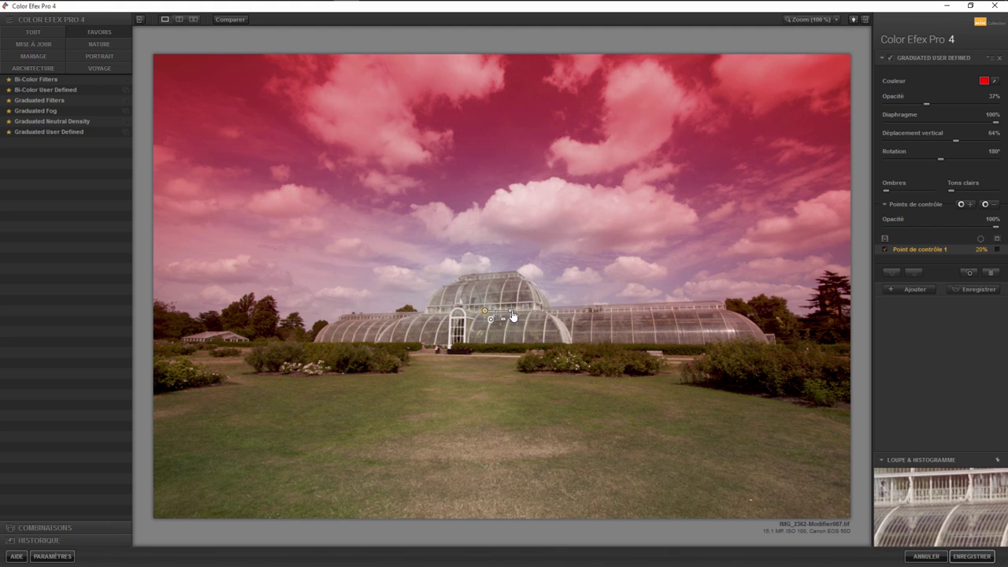
left_click_drag(511, 315, 520, 317)
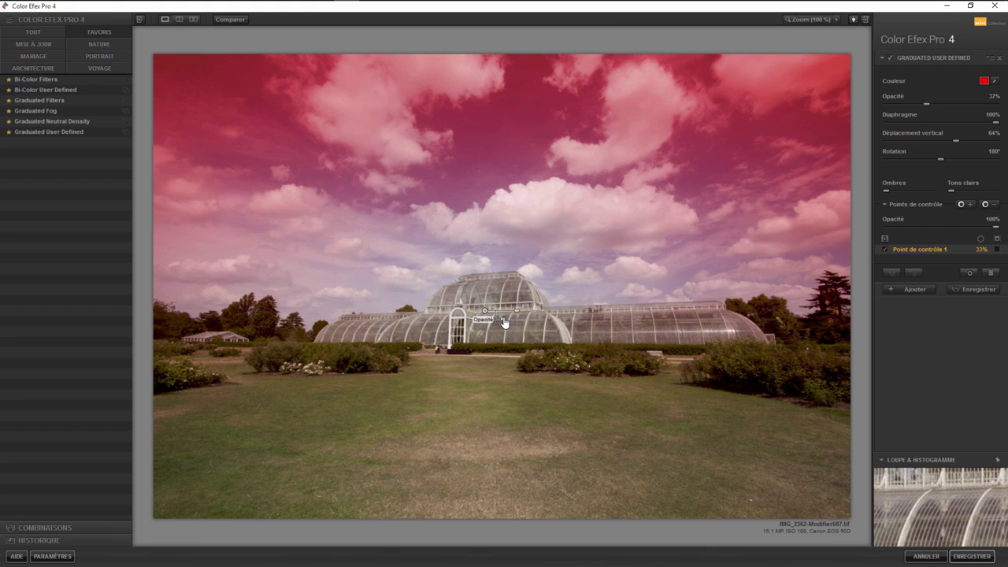
left_click_drag(505, 323, 492, 324)
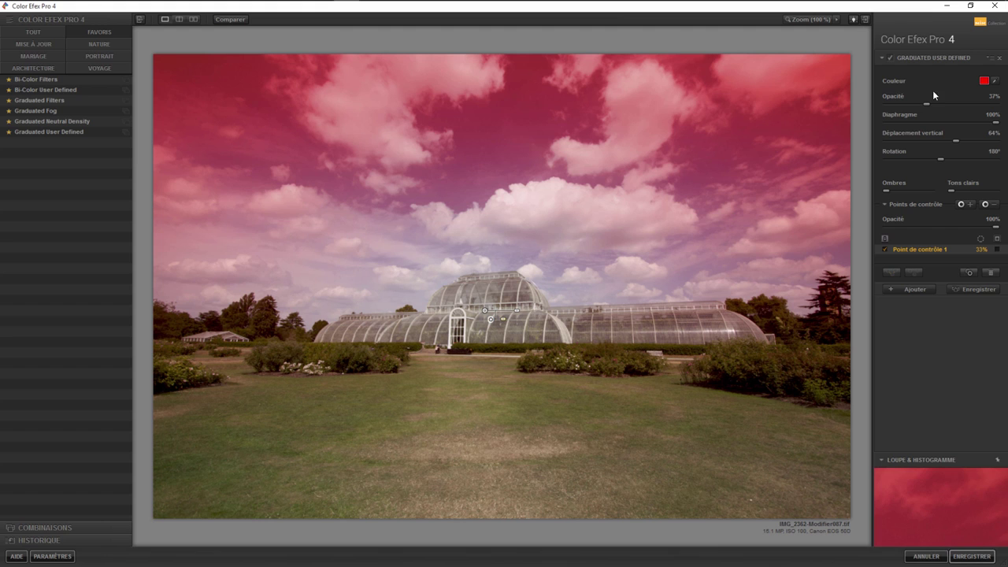
left_click(1000, 58)
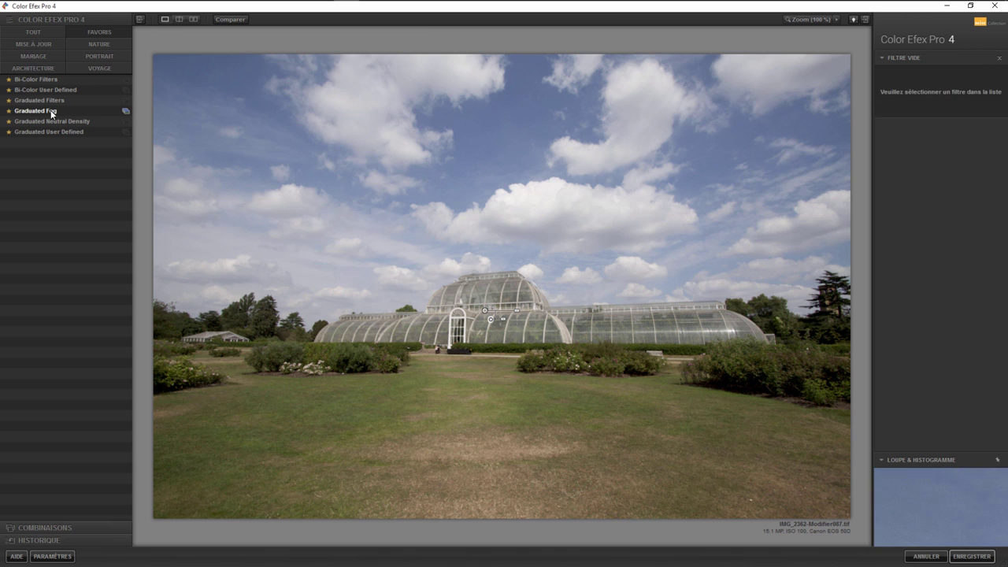
Apply Graduated Fog with fog method 2 at 100% opacity
left_click(36, 110)
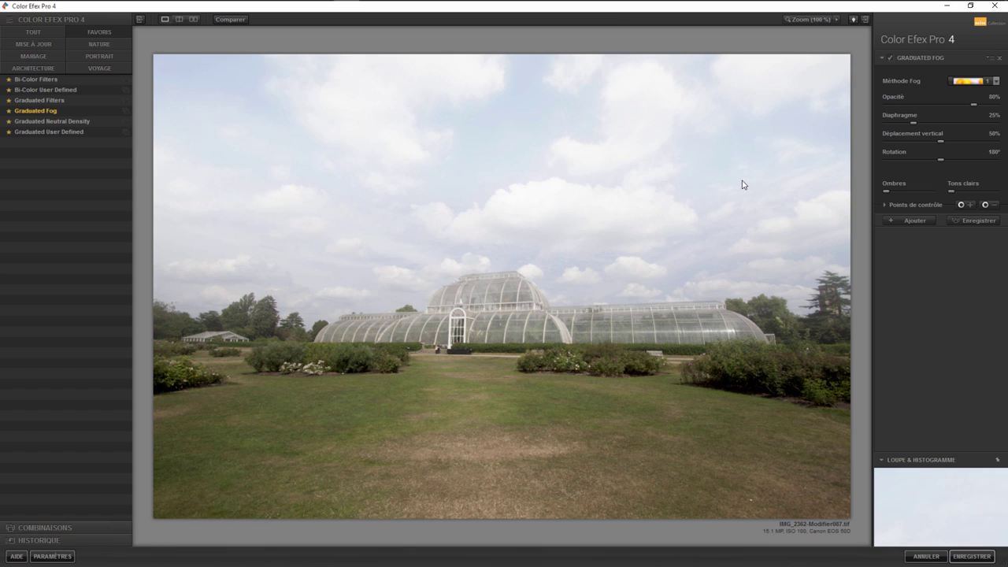
left_click(996, 81)
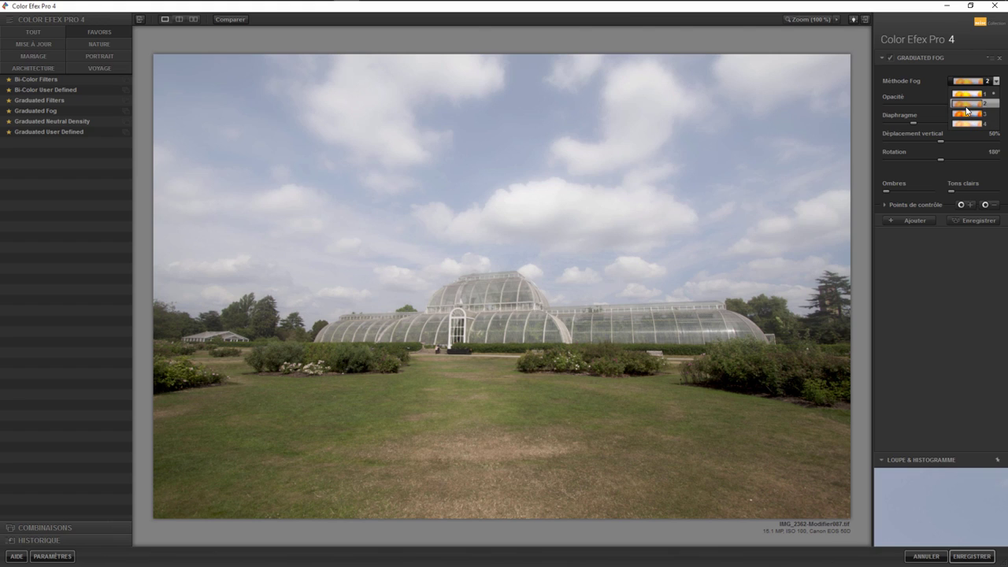
left_click(967, 110)
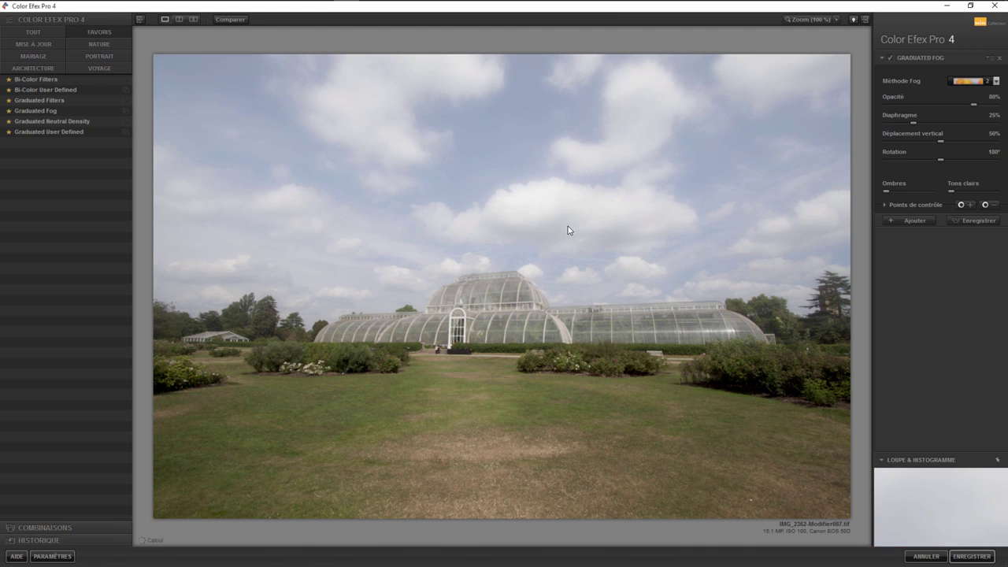
left_click_drag(972, 105, 997, 103)
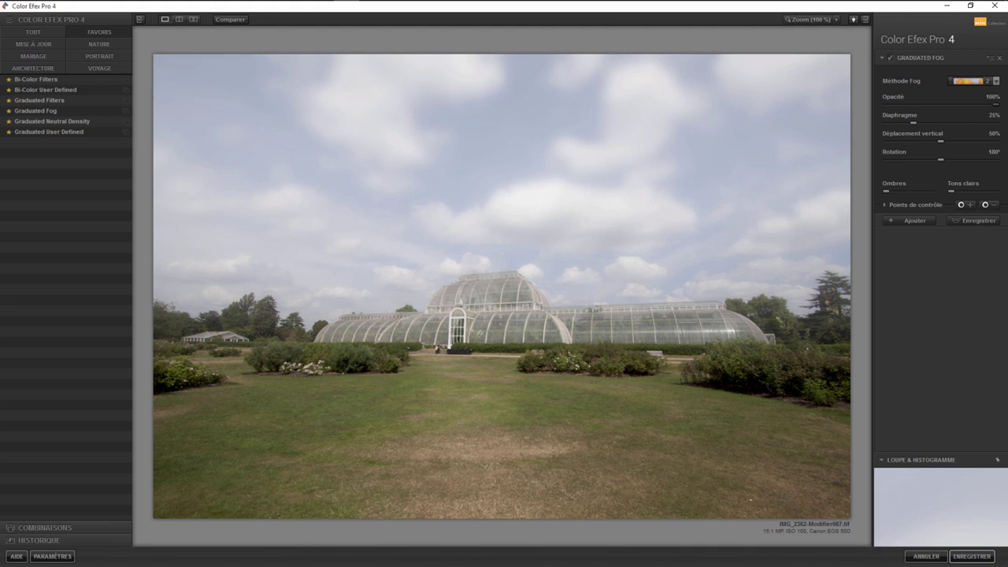
Set the fog diaphragm to 35% and return the rotation to 180°
mouse_move(910, 122)
left_mouse_down()
mouse_move(888, 122)
mouse_move(966, 123)
mouse_move(912, 125)
mouse_move(923, 128)
mouse_move(918, 160)
left_mouse_up()
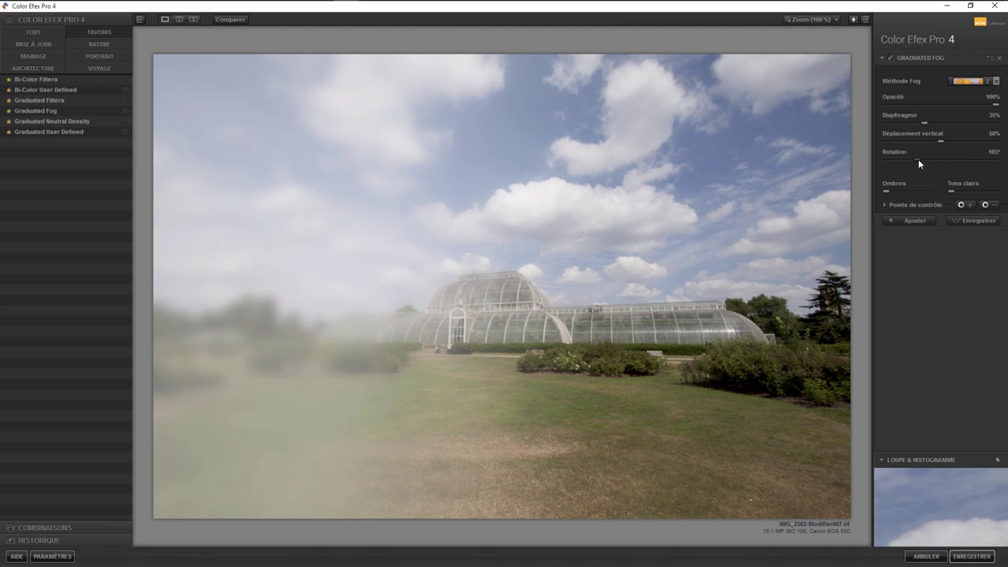
double_click(918, 160)
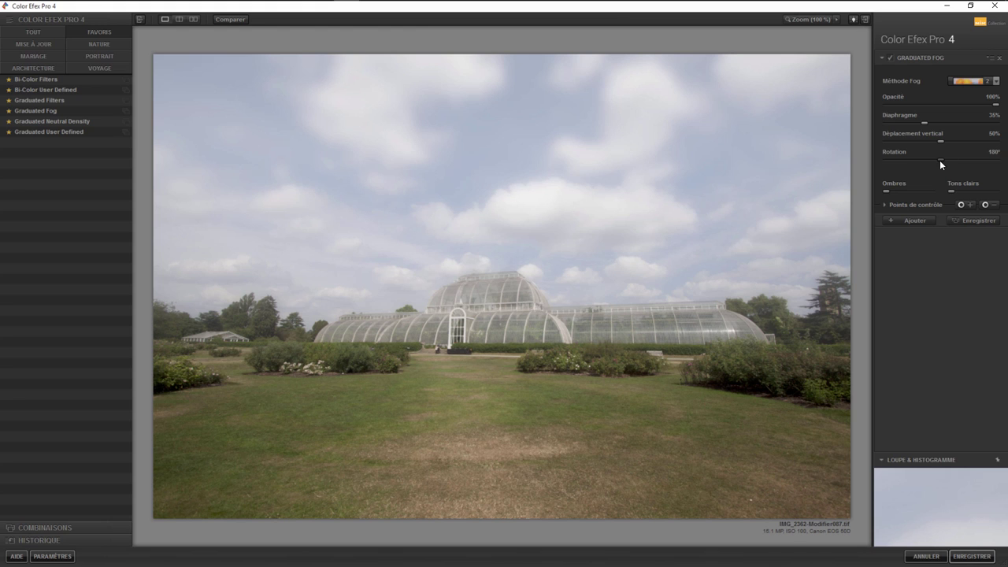
left_click_drag(941, 159, 901, 162)
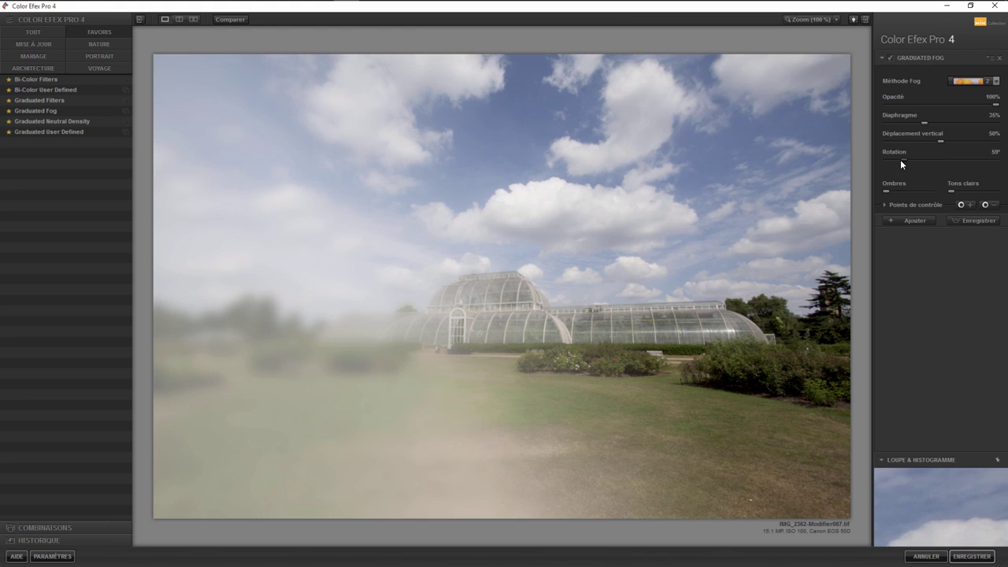
double_click(903, 159)
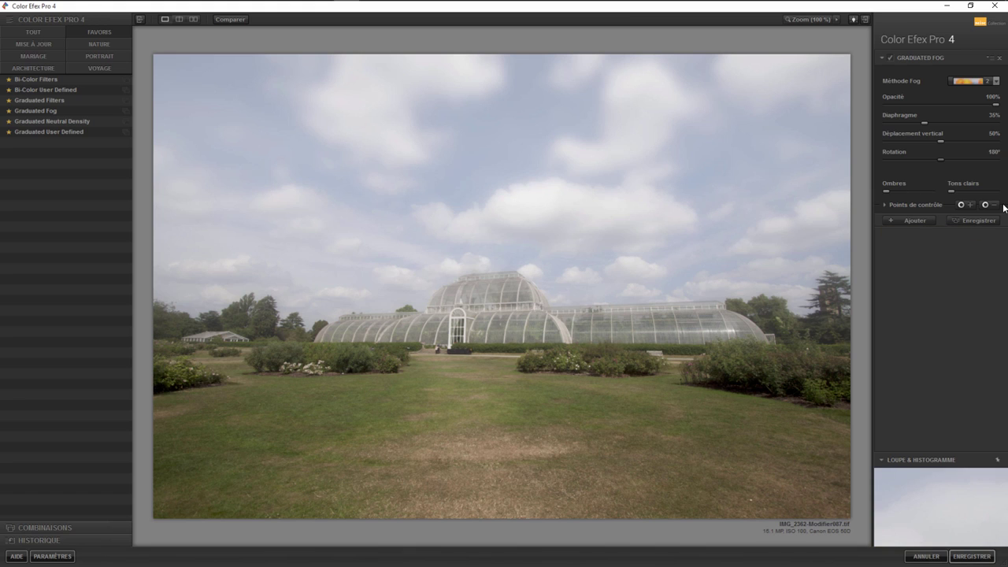
Try and delete a minus control point in the sky, then apply Graduated Neutral Density
left_click(989, 206)
left_click(503, 173)
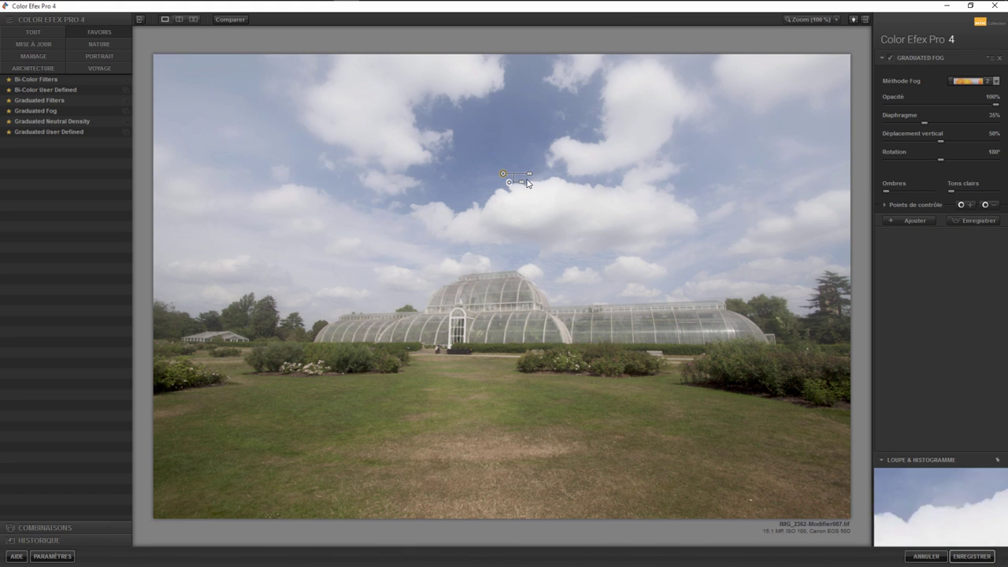
left_click_drag(502, 173, 510, 129)
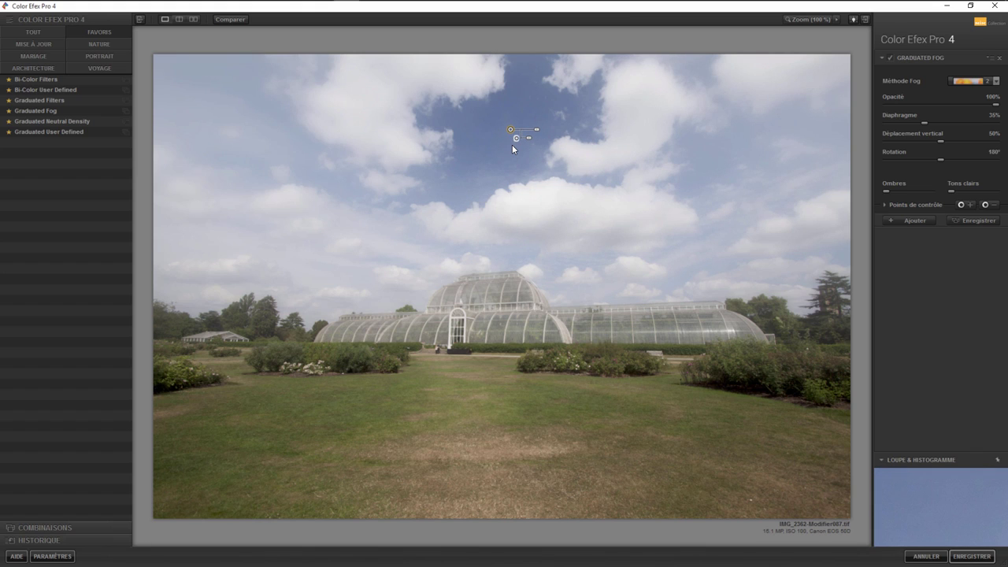
key("Delete")
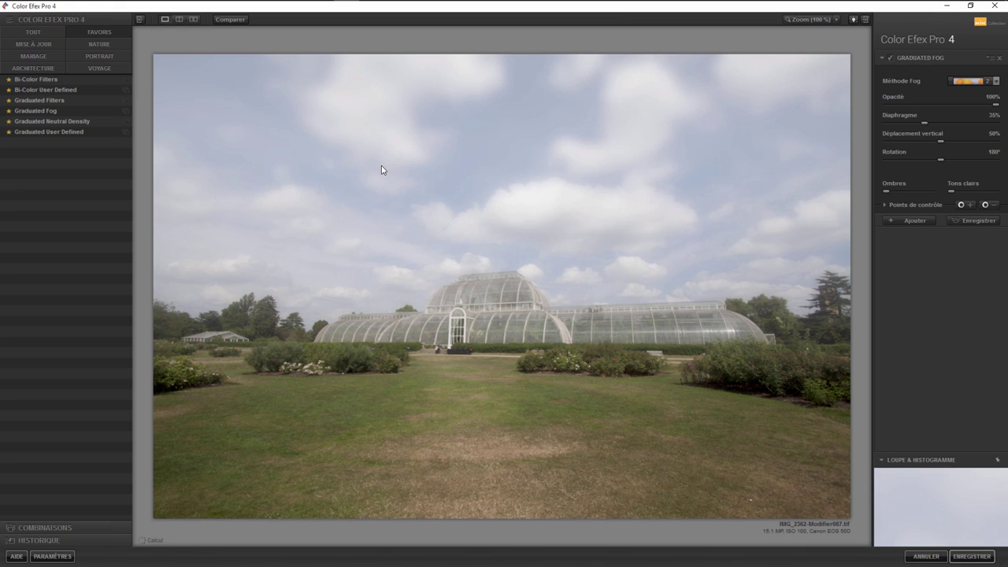
left_click(53, 122)
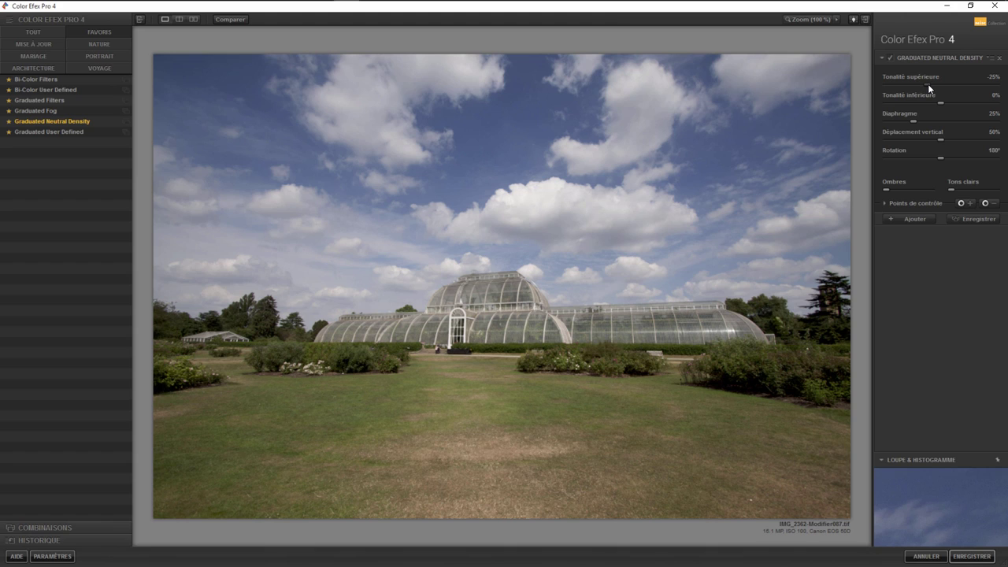
Set upper tonality -58%, lower tonality 39% and diaphragm 56% on the graduated ND
mouse_move(928, 84)
left_mouse_down()
mouse_move(930, 96)
mouse_move(944, 93)
mouse_move(875, 91)
left_mouse_up()
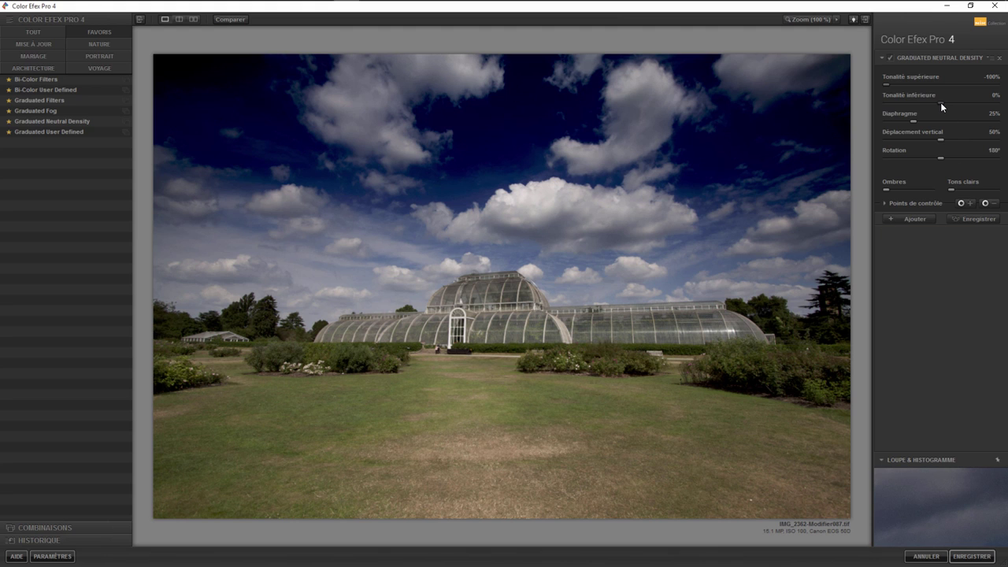
mouse_move(942, 103)
left_mouse_down()
mouse_move(882, 112)
mouse_move(966, 112)
left_mouse_up()
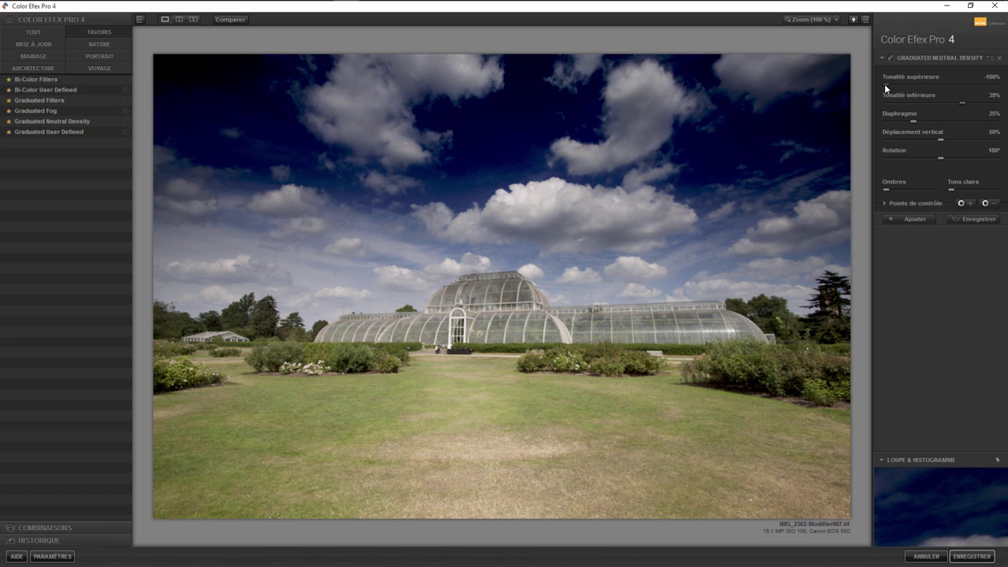
left_click_drag(913, 119, 946, 117)
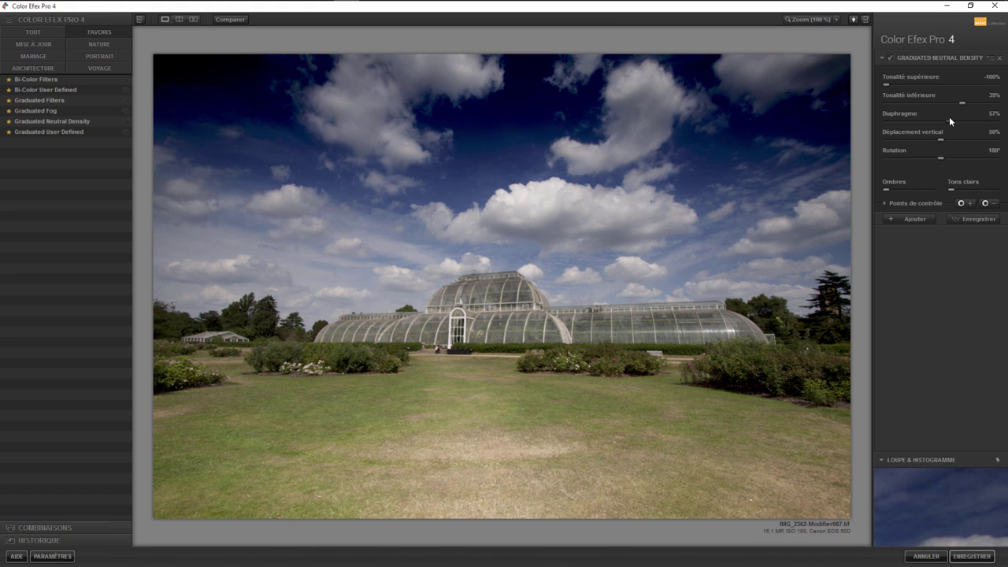
left_click_drag(885, 83, 904, 86)
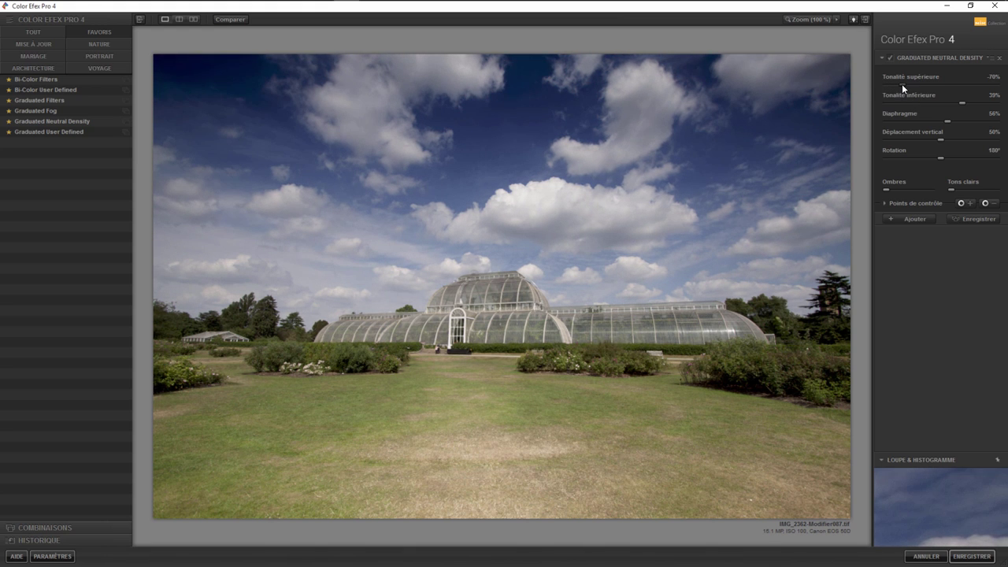
left_click_drag(901, 84, 907, 84)
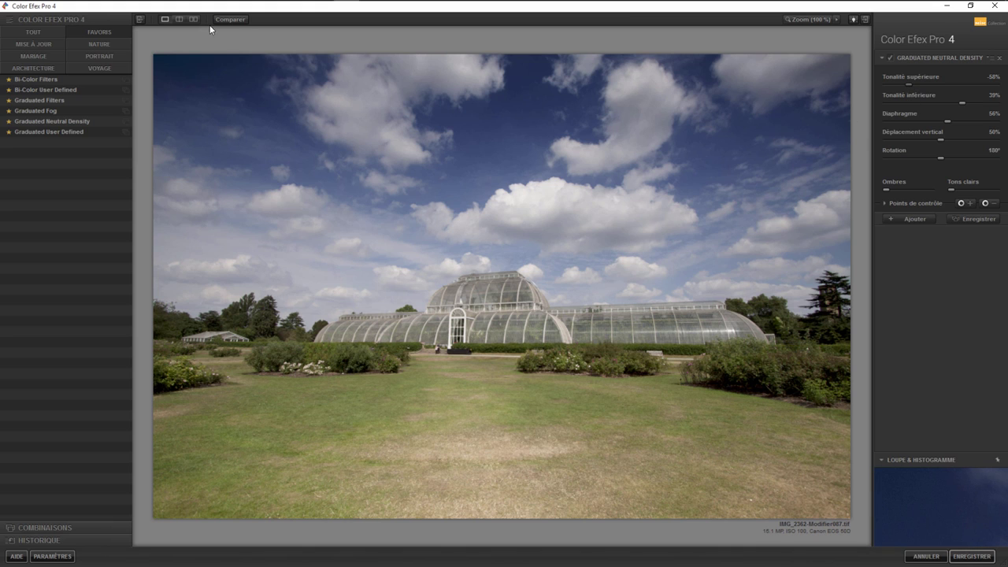
left_click(178, 18)
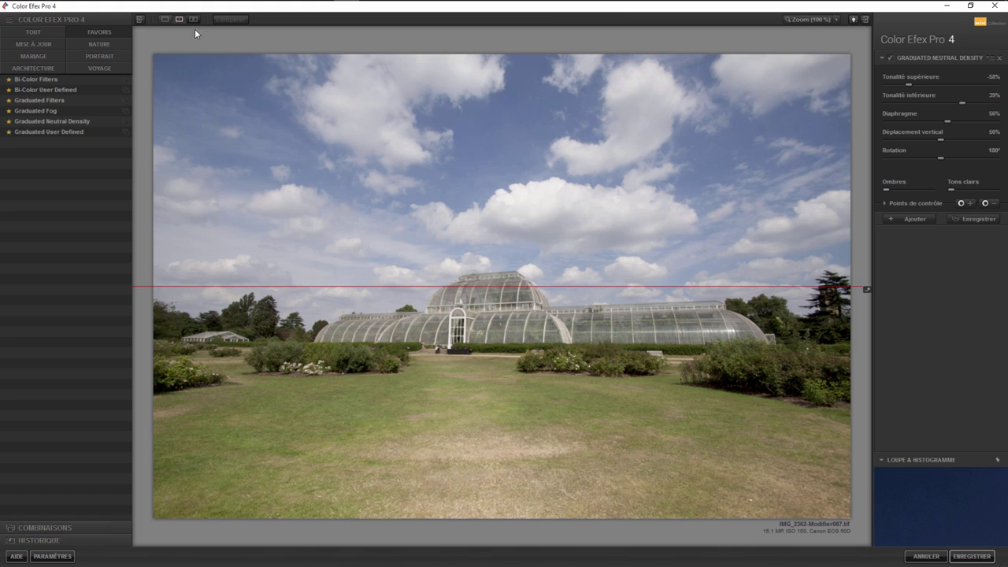
Compare before and after in a vertical split, sweeping the divider across and back to centre
left_click(868, 290)
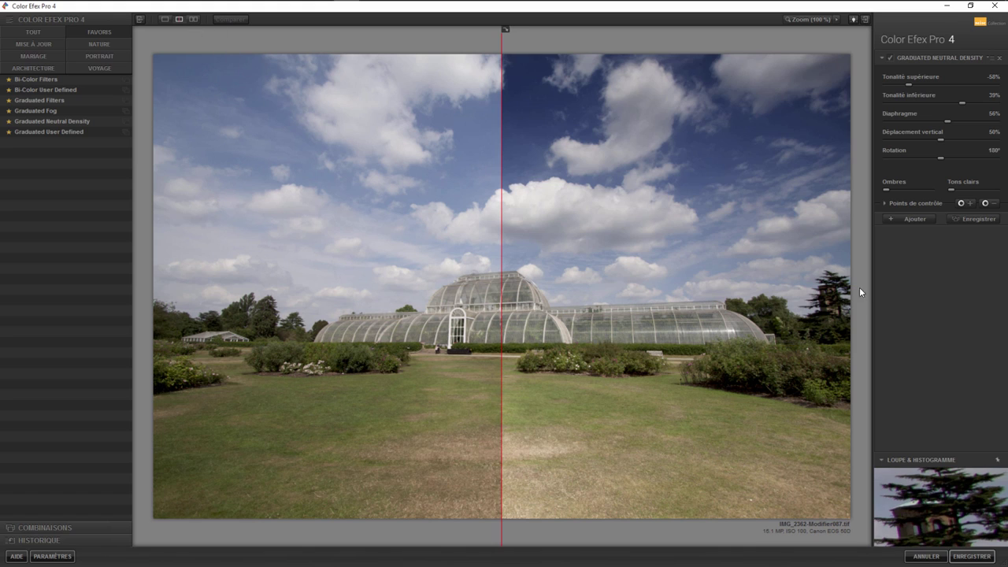
mouse_move(502, 246)
left_mouse_down()
mouse_move(483, 268)
mouse_move(568, 305)
mouse_move(300, 315)
left_mouse_up()
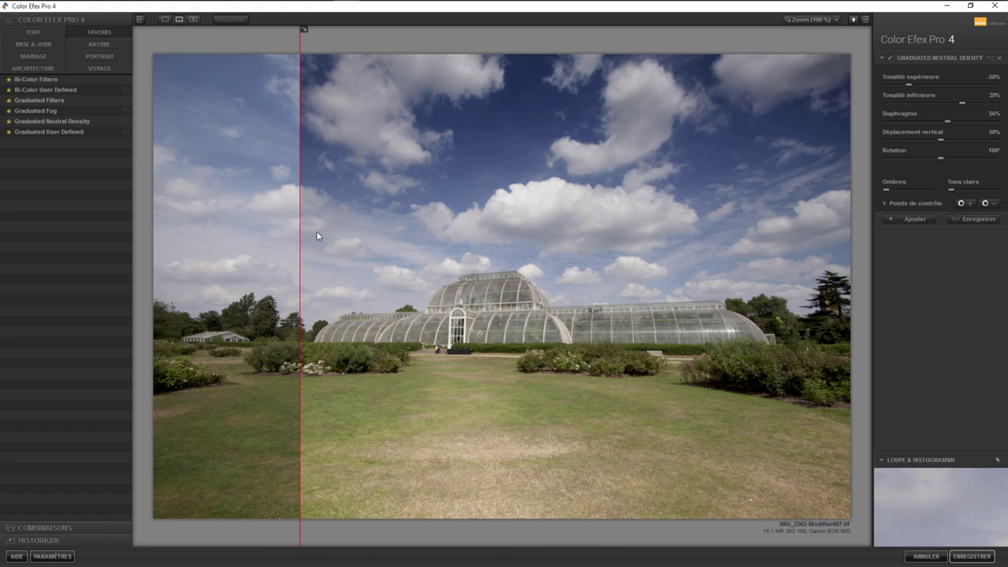
left_click_drag(300, 247, 496, 247)
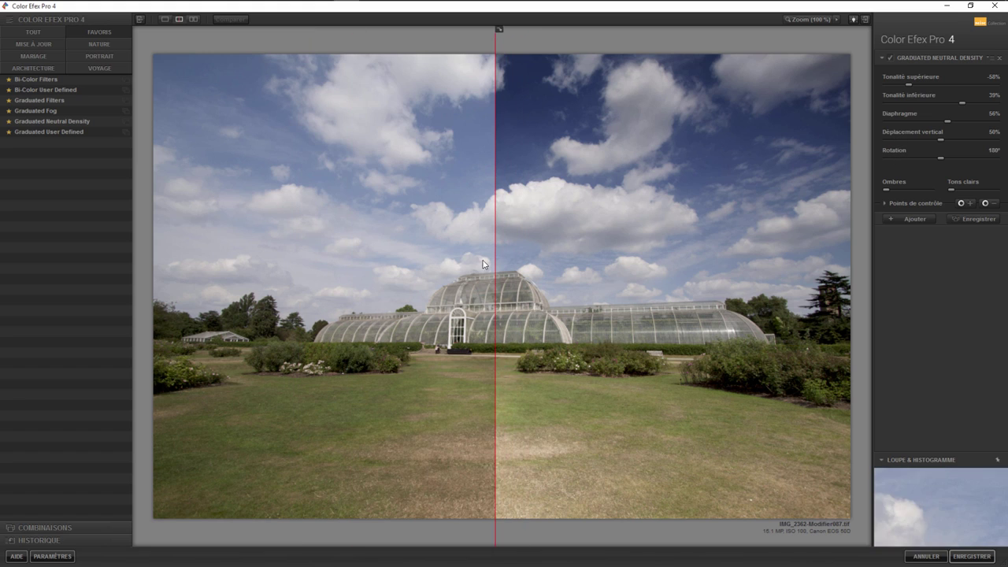